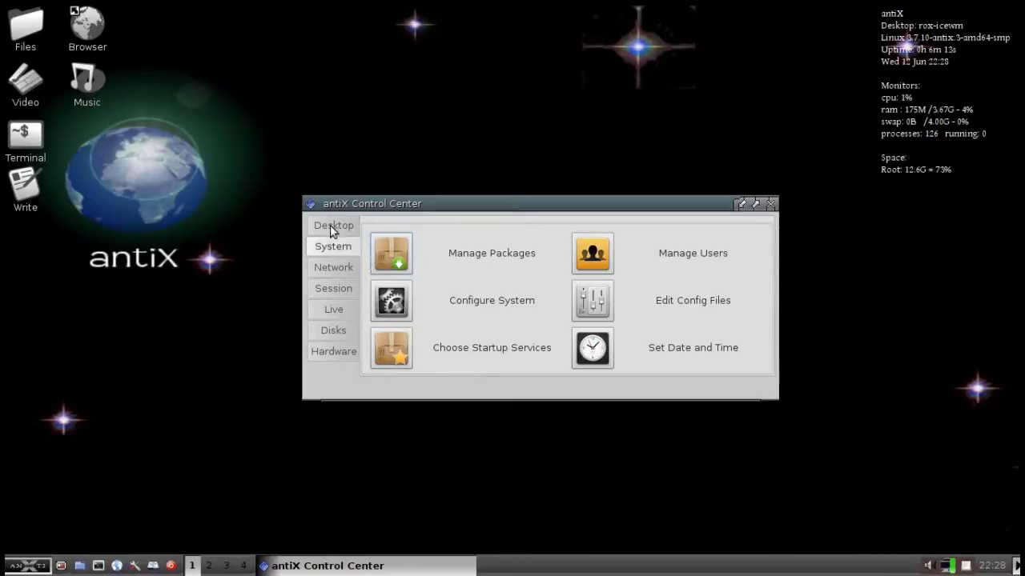
Launch Synaptic with the administrator password and reload its lists to 36859 packages.
left_click(398, 257)
type("roo")
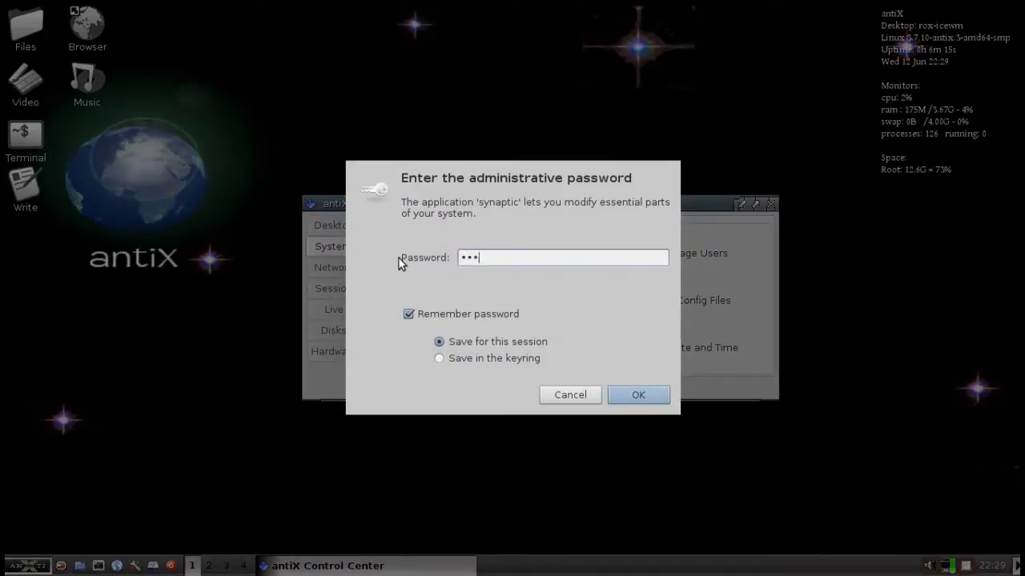
key("Return")
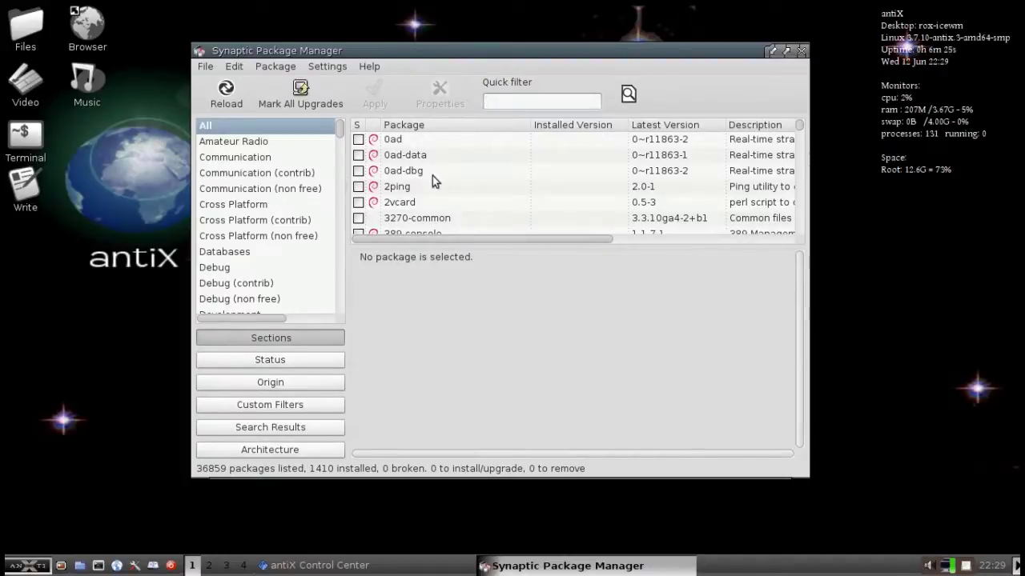
scroll(437, 178, "down", 2)
scroll(438, 179, "up", 3)
left_click(228, 91)
Quick-filter for 'dropbox', mark nautilus-dropbox for installation and apply the change.
left_click(558, 99)
type("dropbox")
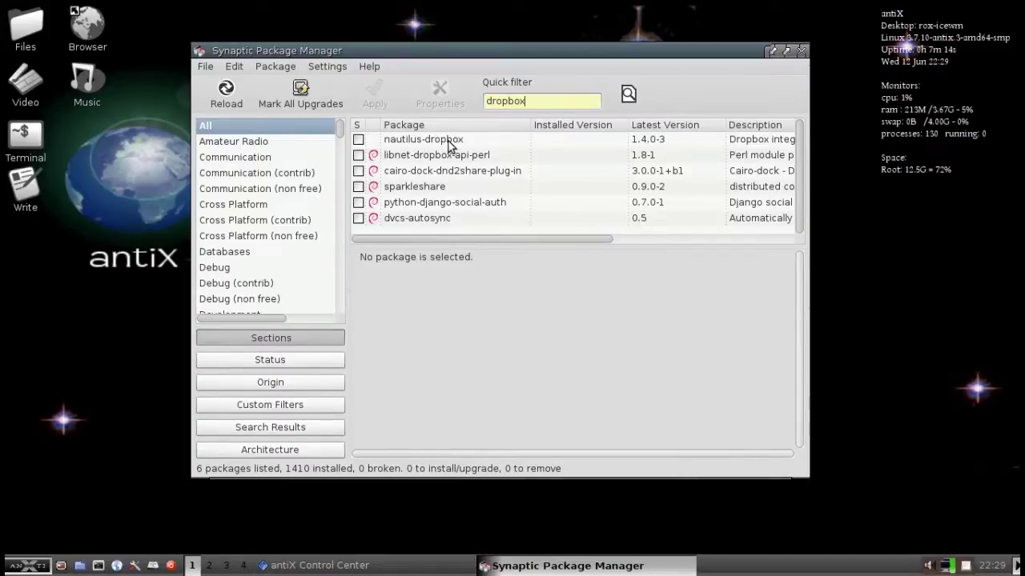
right_click(361, 145)
left_click(409, 163)
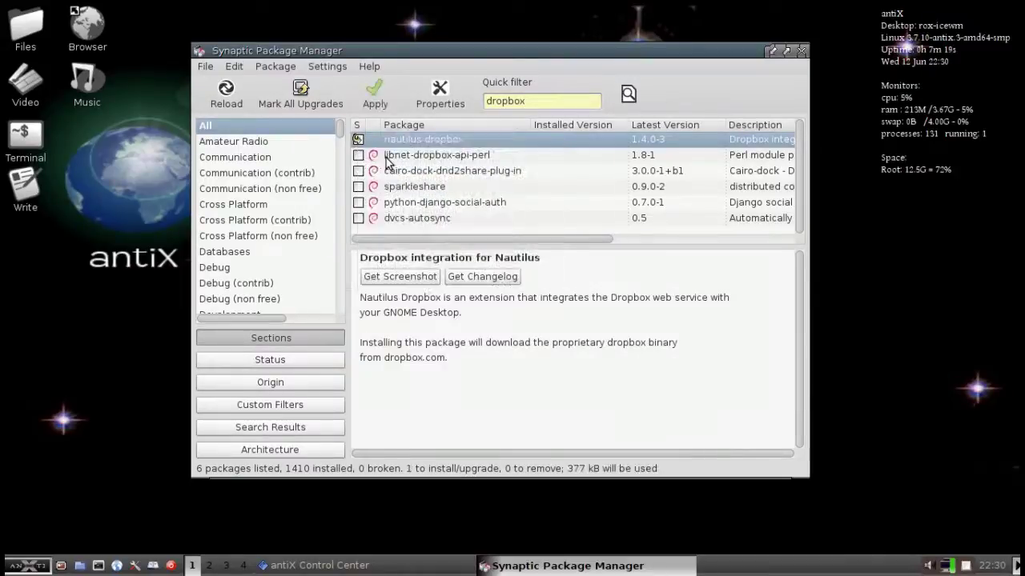
left_click(369, 99)
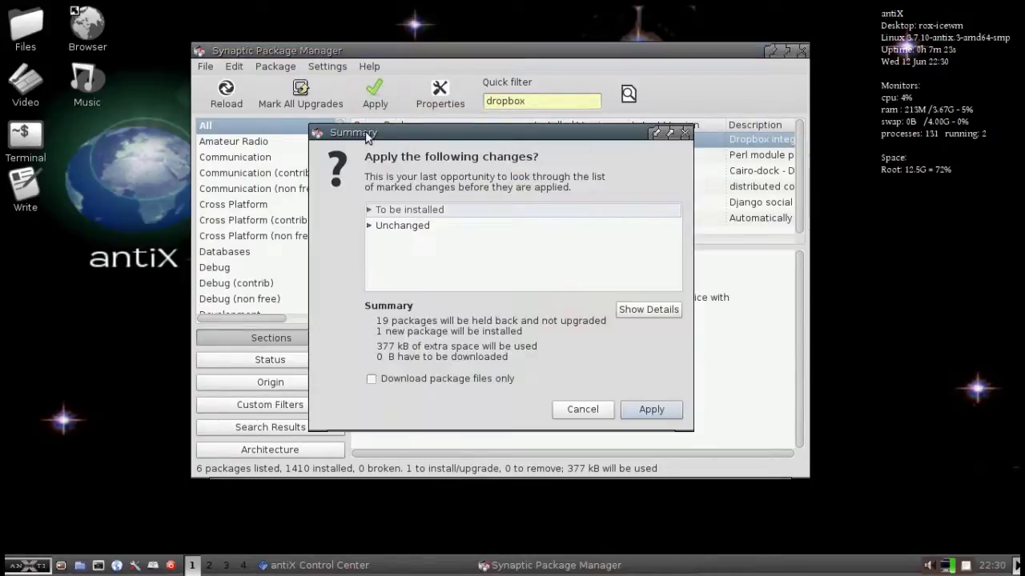
Confirm installing nautilus-dropbox 1.4.0-3, dismiss the Changes applied notice and close Synaptic.
left_click(644, 411)
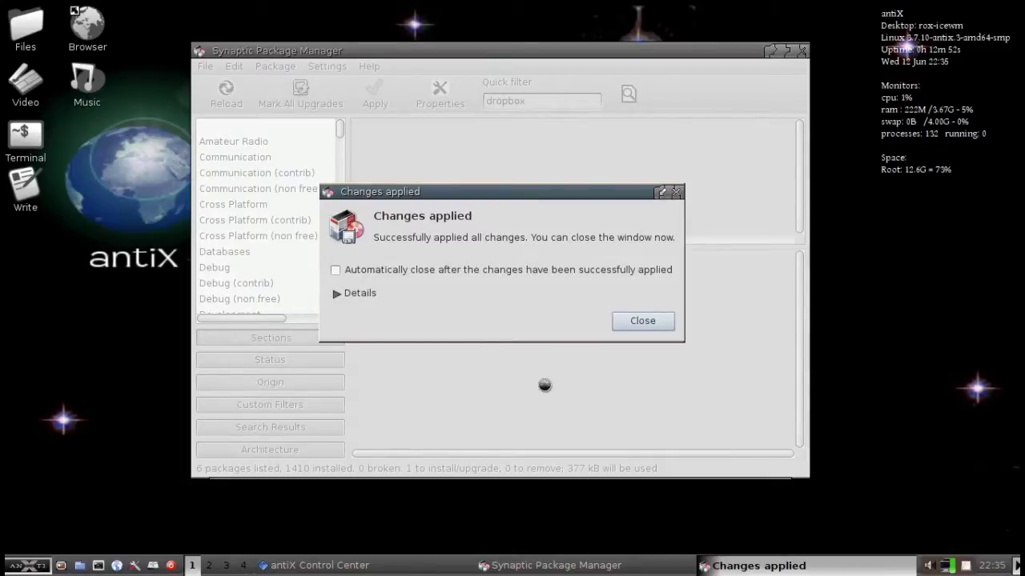
left_click(640, 321)
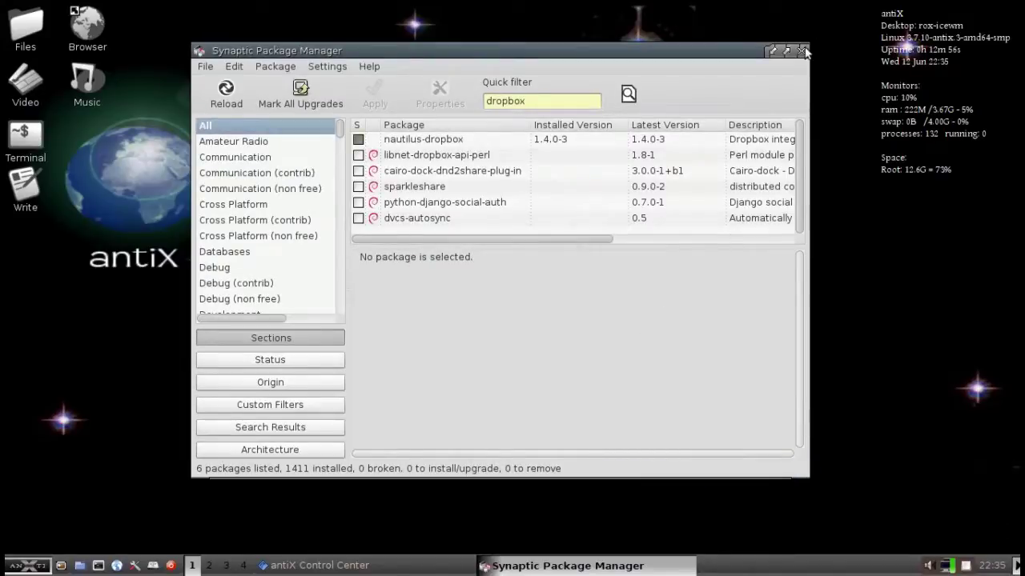
left_click(801, 50)
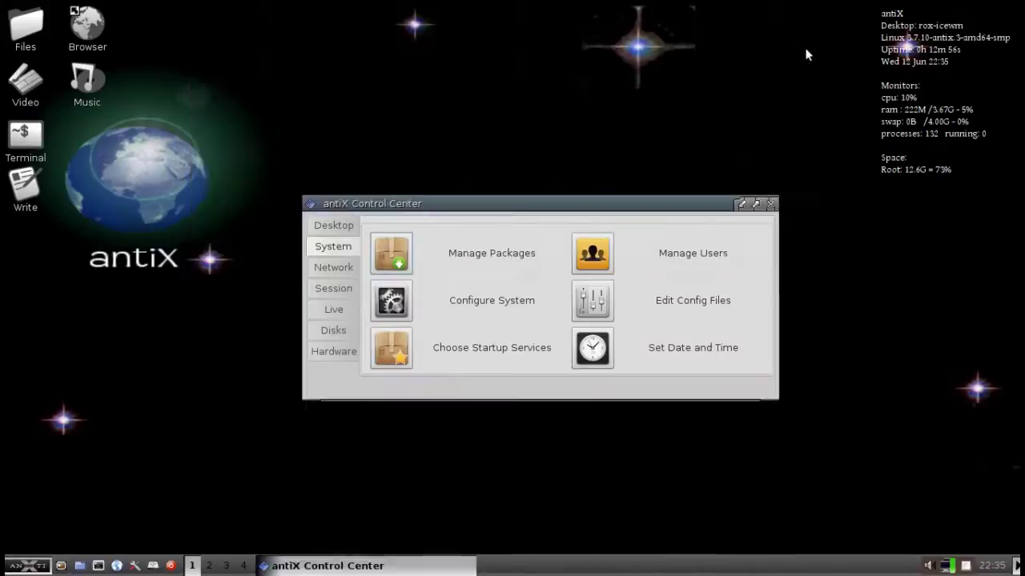
Close Control Center, run Desktop > IceWM > Update Menu (Auto), then show Applications > Internet.
left_click(770, 204)
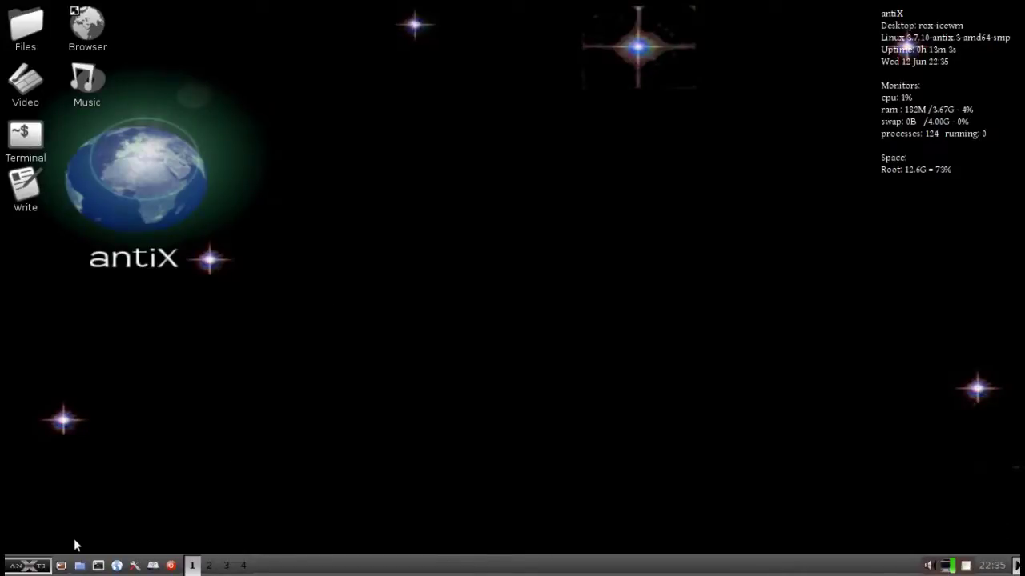
left_click(34, 562)
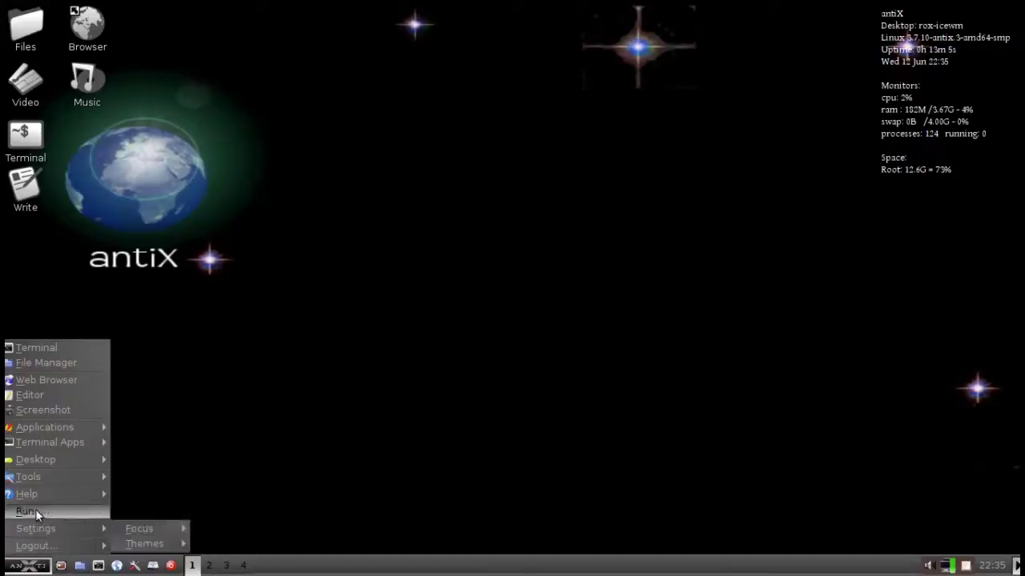
mouse_move(35, 431)
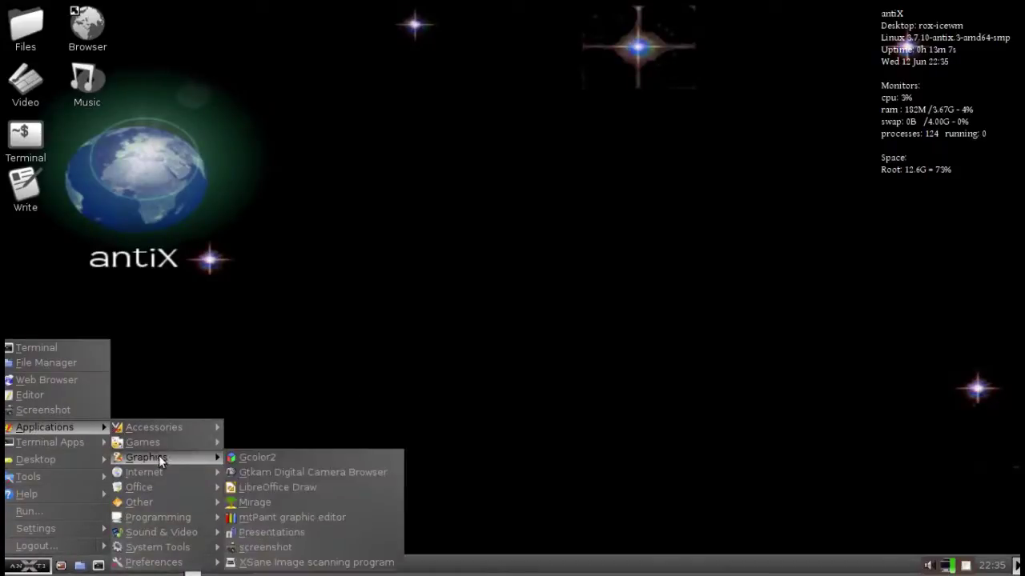
mouse_move(167, 473)
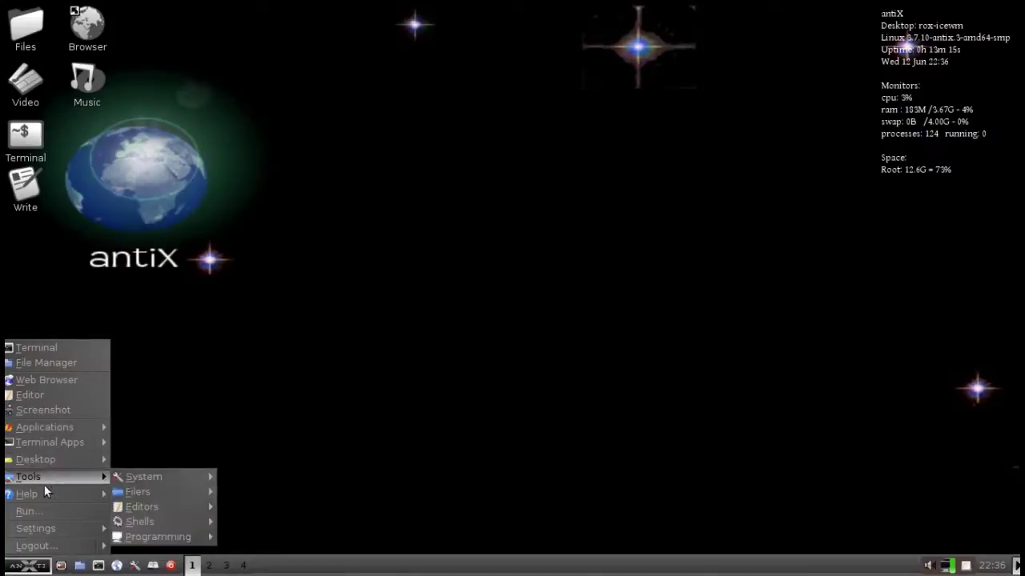
mouse_move(81, 461)
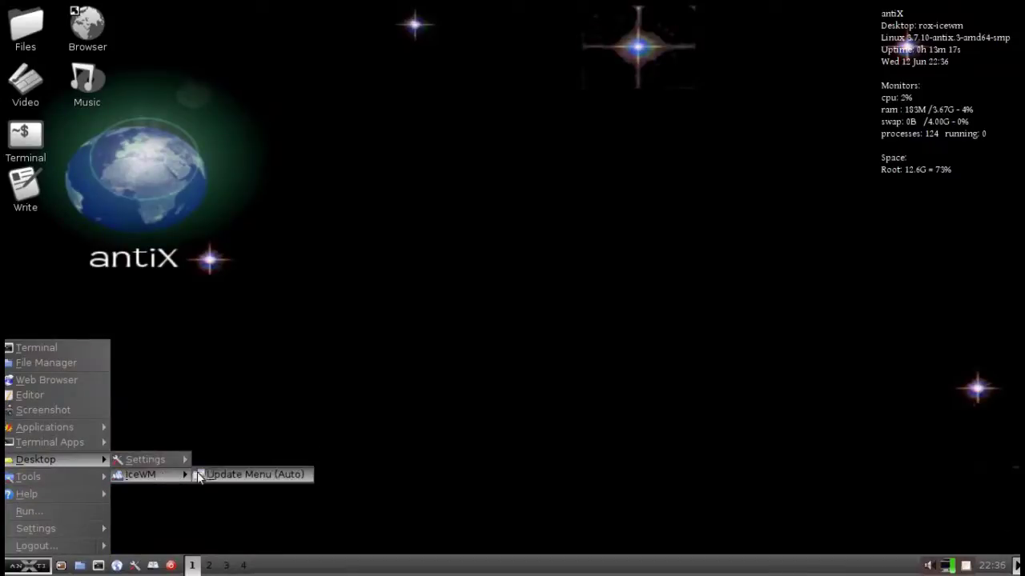
left_click(217, 475)
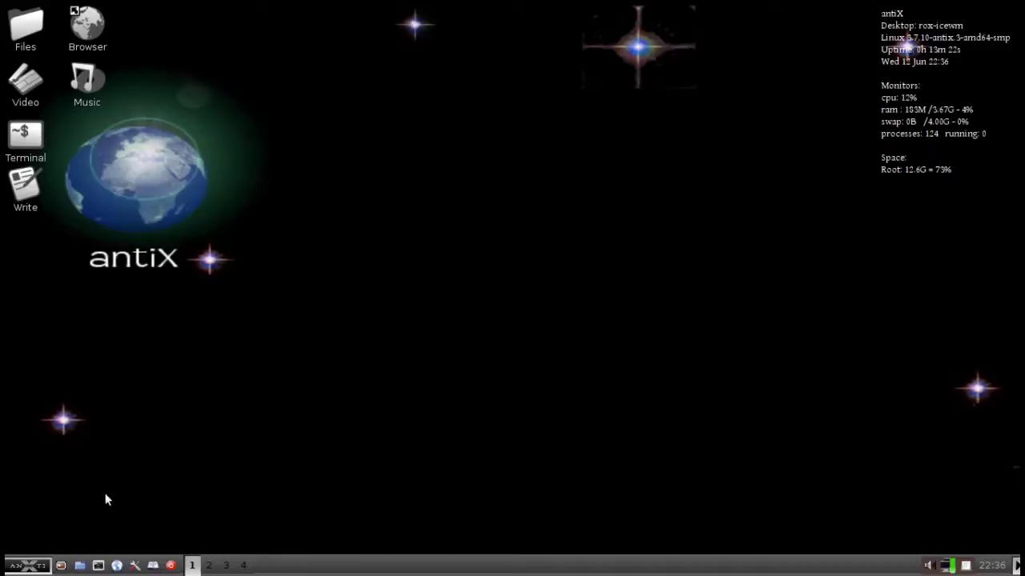
left_click(44, 567)
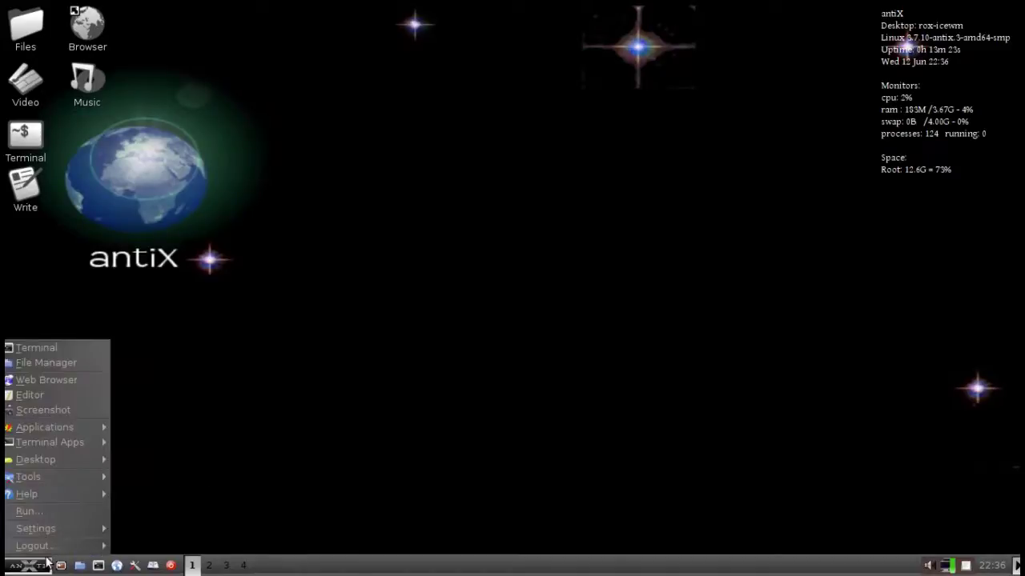
mouse_move(145, 471)
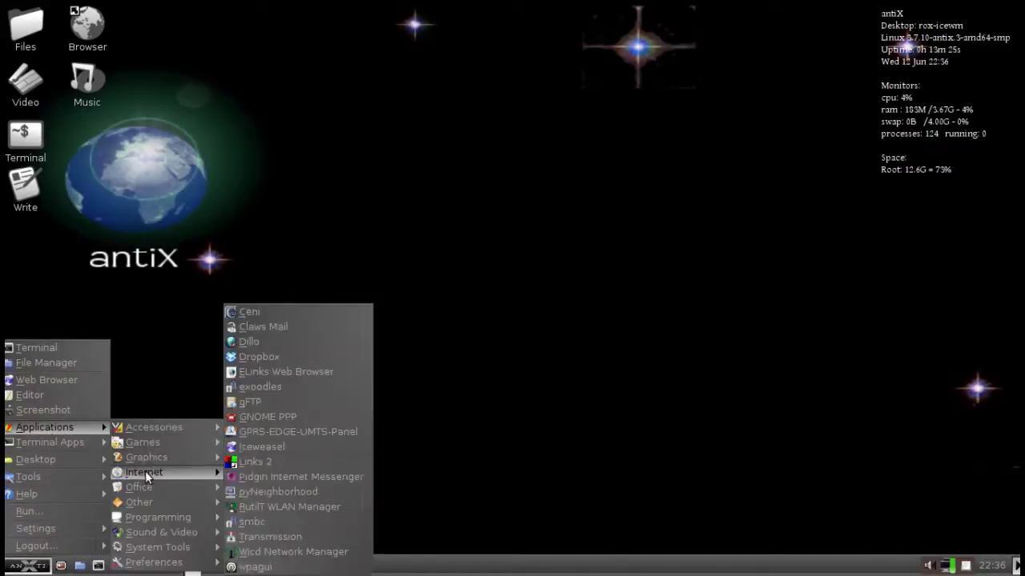
Launch Dropbox and confirm unlinking so it can be relinked to an account.
left_click(255, 360)
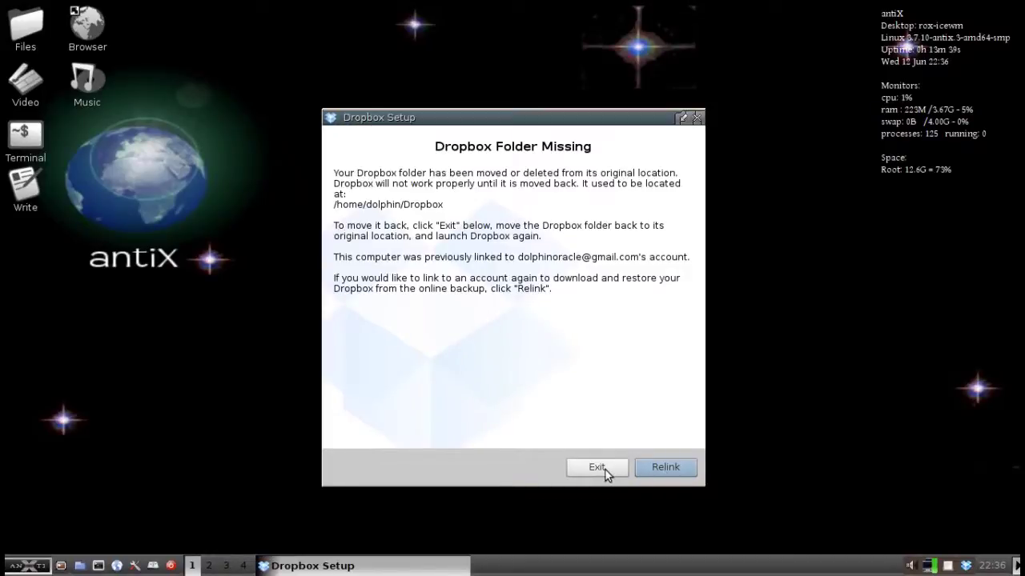
left_click(654, 466)
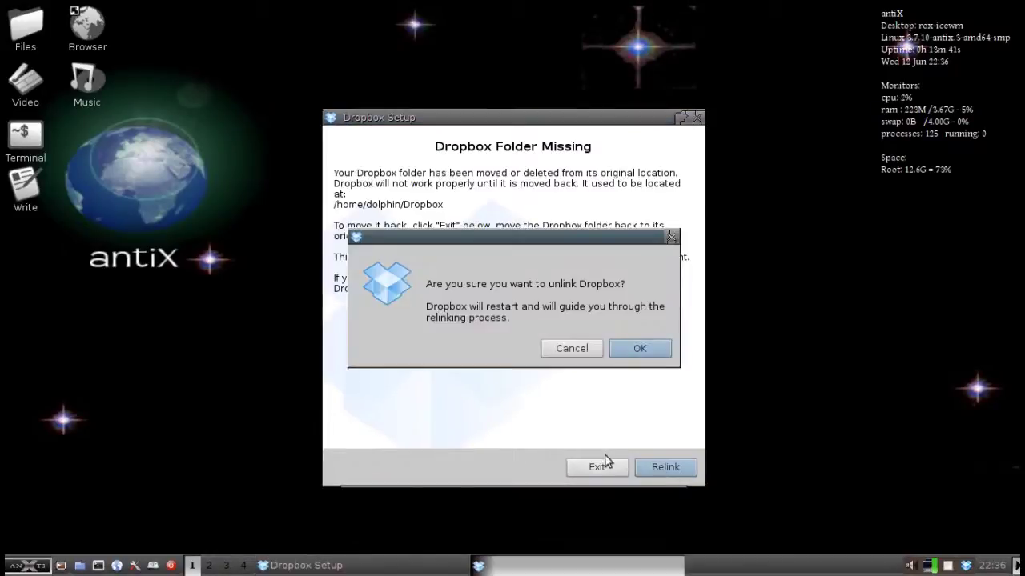
left_click(636, 349)
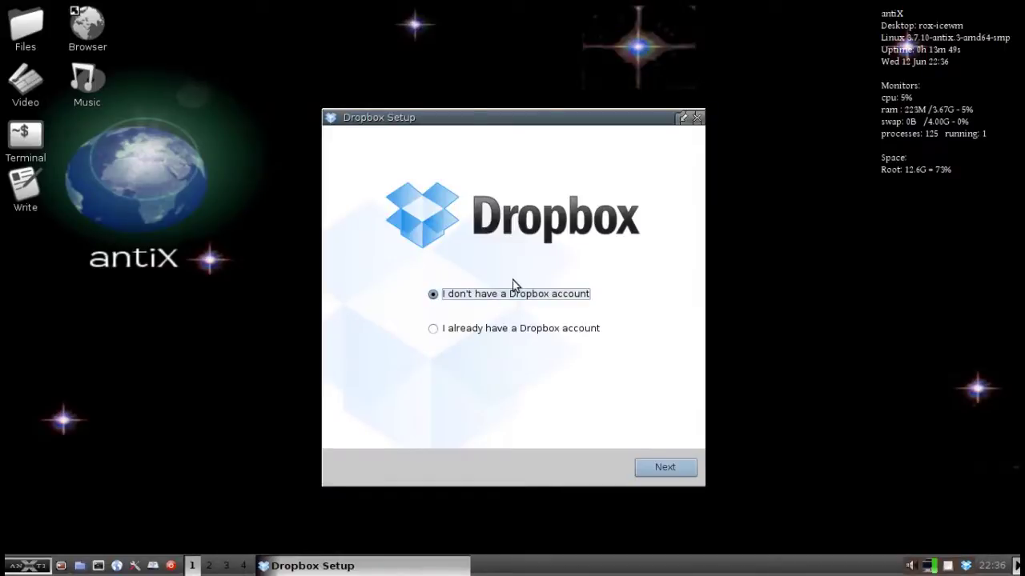
Sign in with the existing account on the free 2 GB plan, skip the tour and finish.
left_click(478, 328)
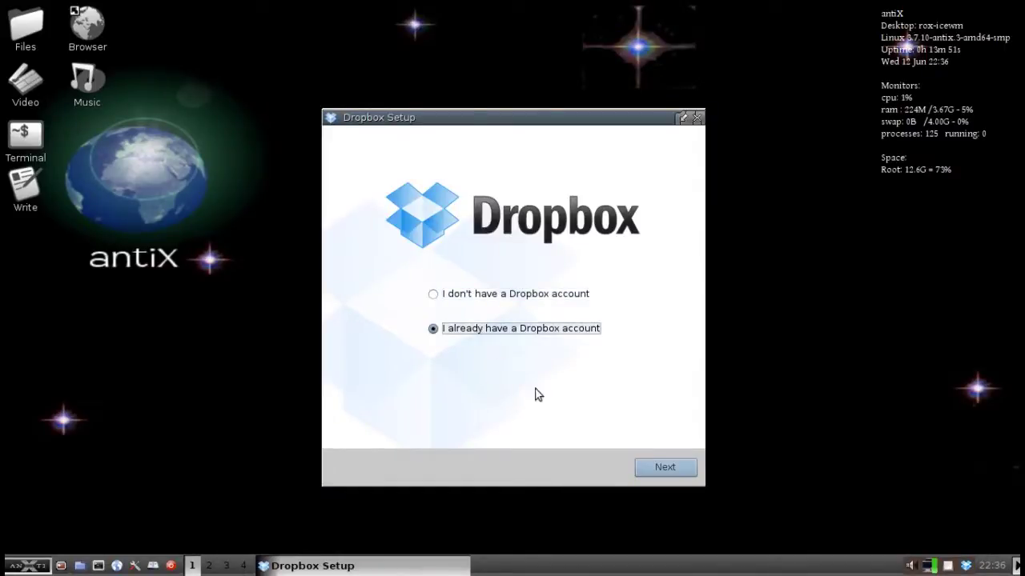
left_click(668, 469)
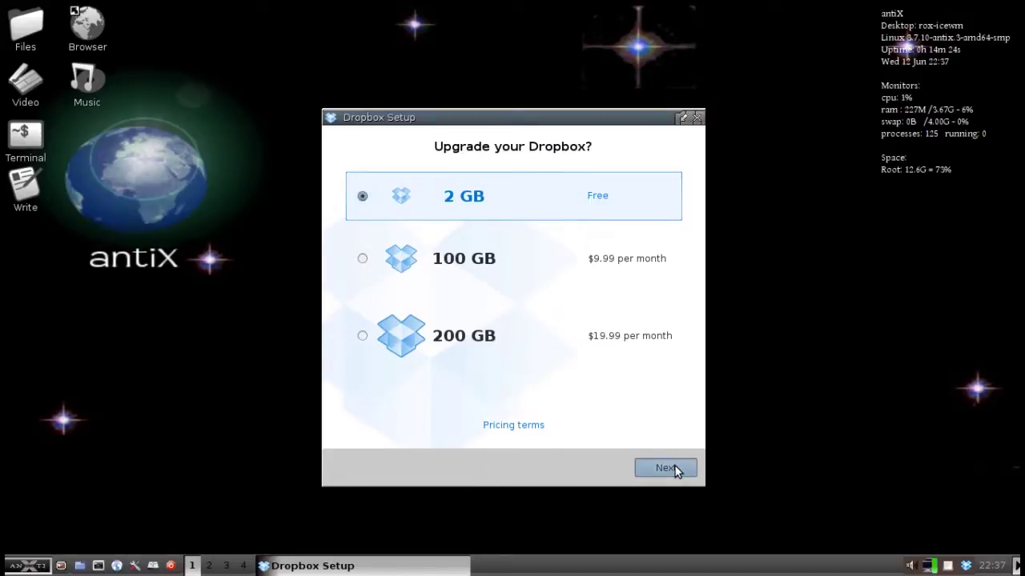
left_click(675, 469)
left_click(675, 468)
left_click(675, 469)
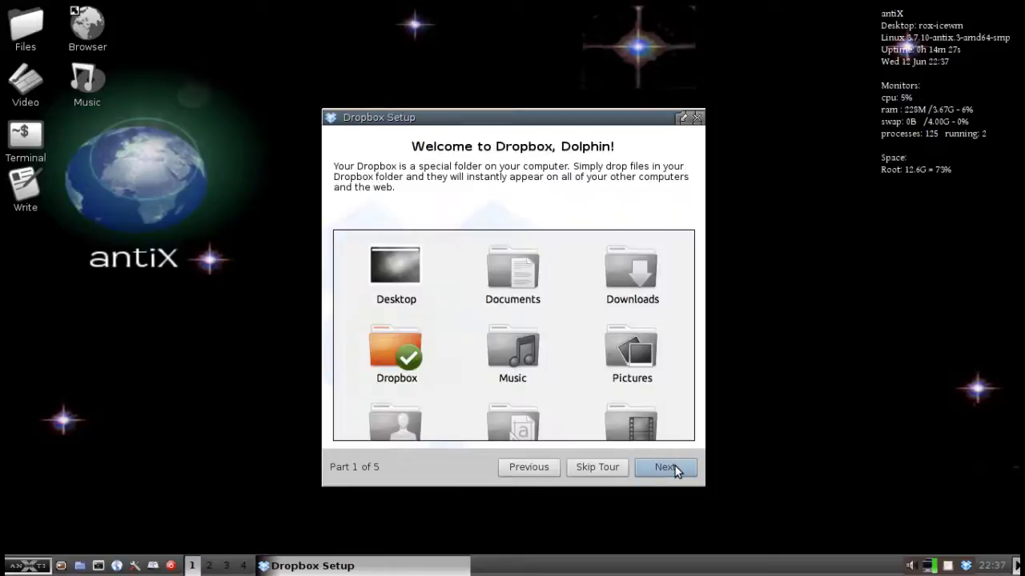
left_click(590, 468)
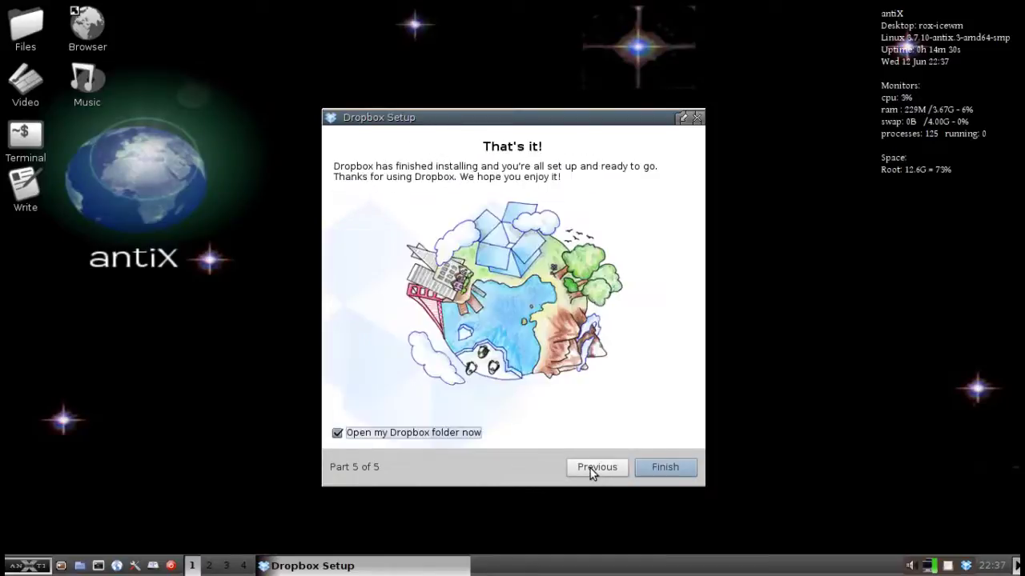
left_click(691, 471)
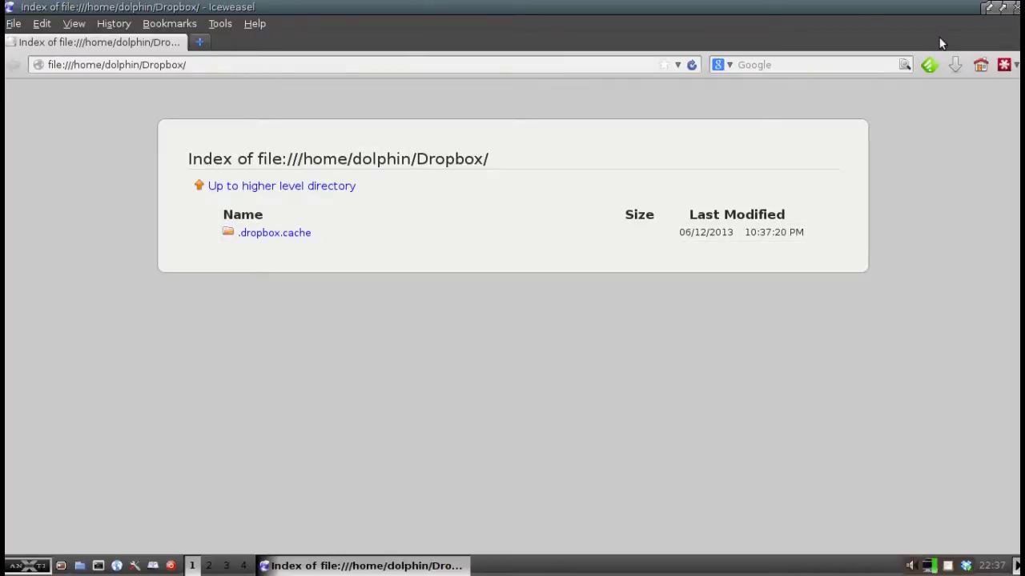
Close the Iceweasel window showing the Dropbox folder listing.
left_click(1013, 6)
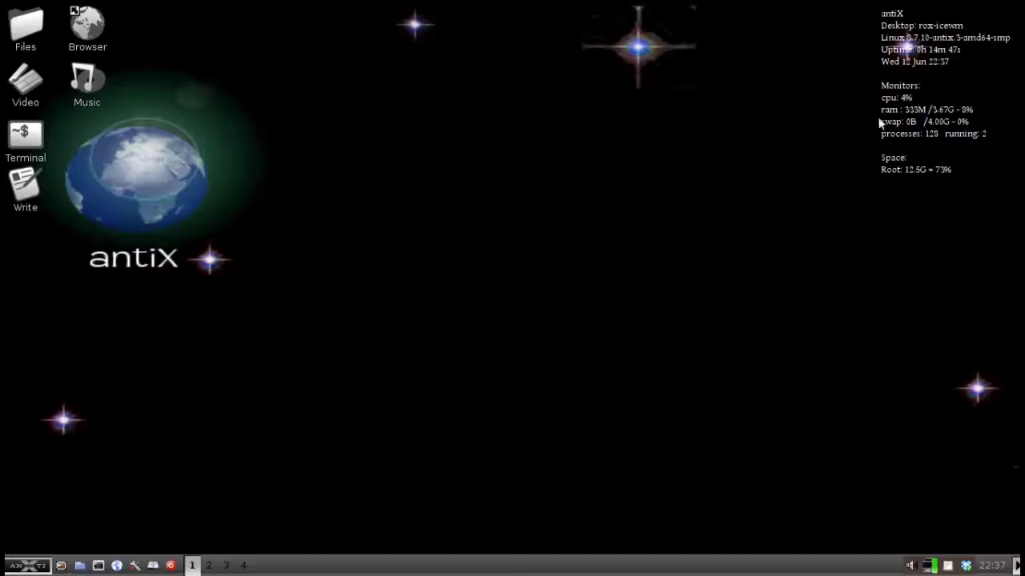
In the File Manager, browse into Dropbox > Photos > Sample Album, enlarging the window.
left_click(22, 565)
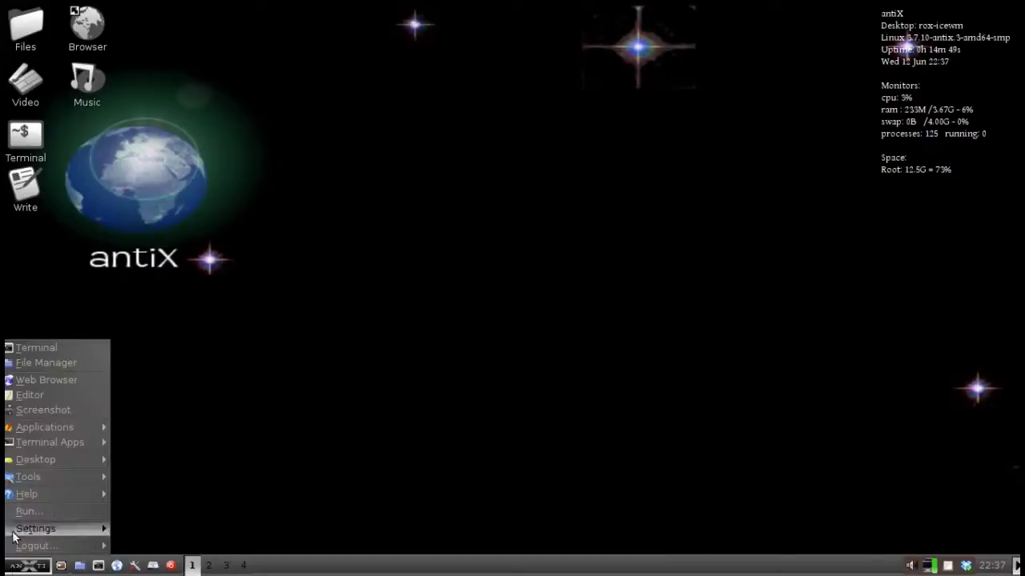
left_click(29, 364)
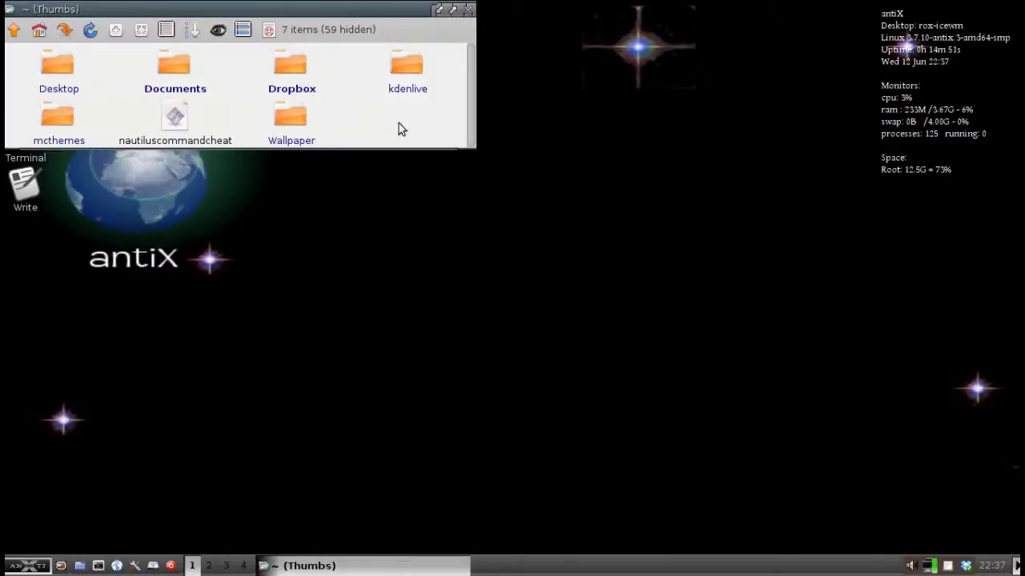
left_click(296, 80)
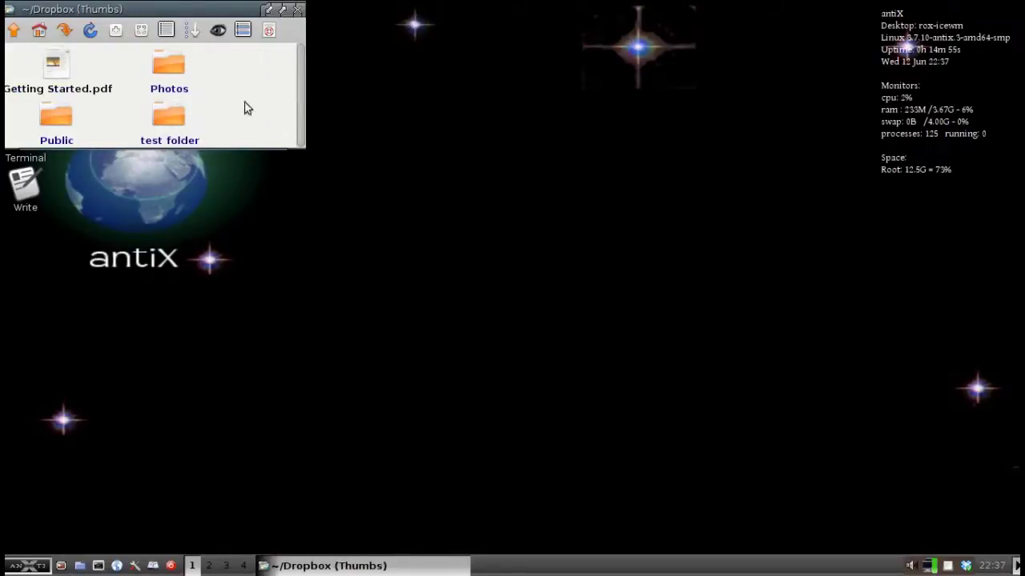
left_click_drag(289, 141, 375, 190)
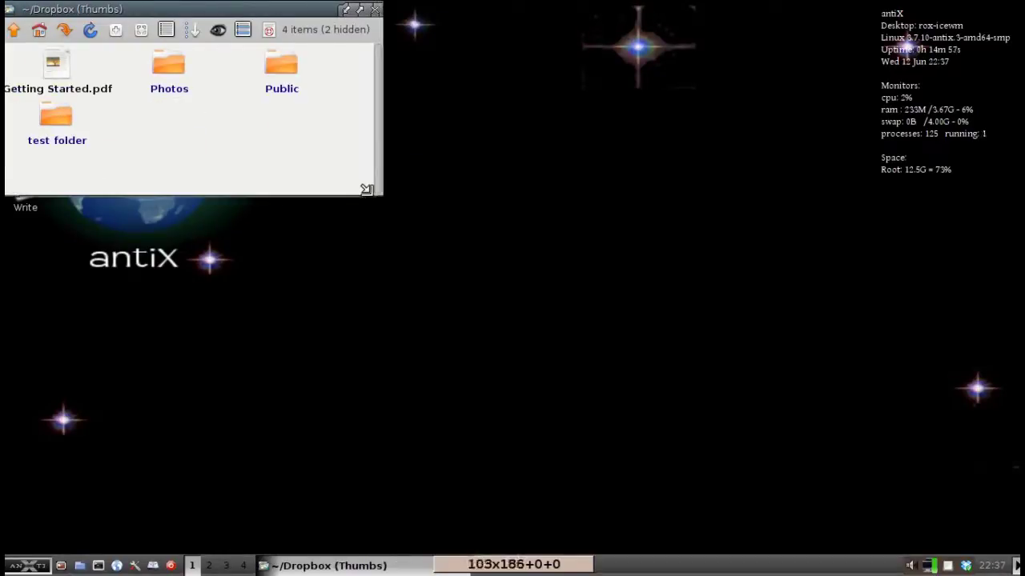
left_click(154, 80)
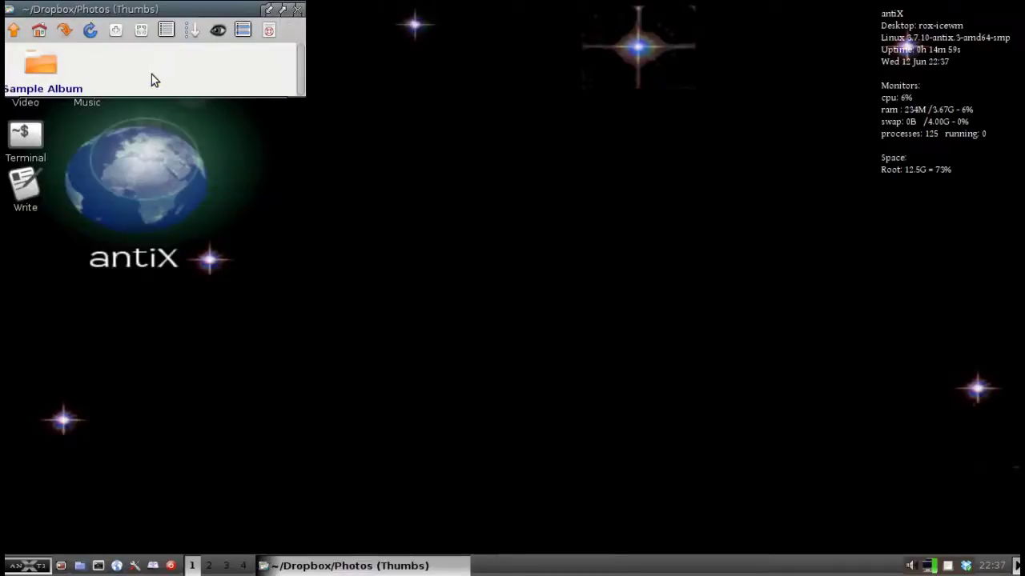
left_click(57, 69)
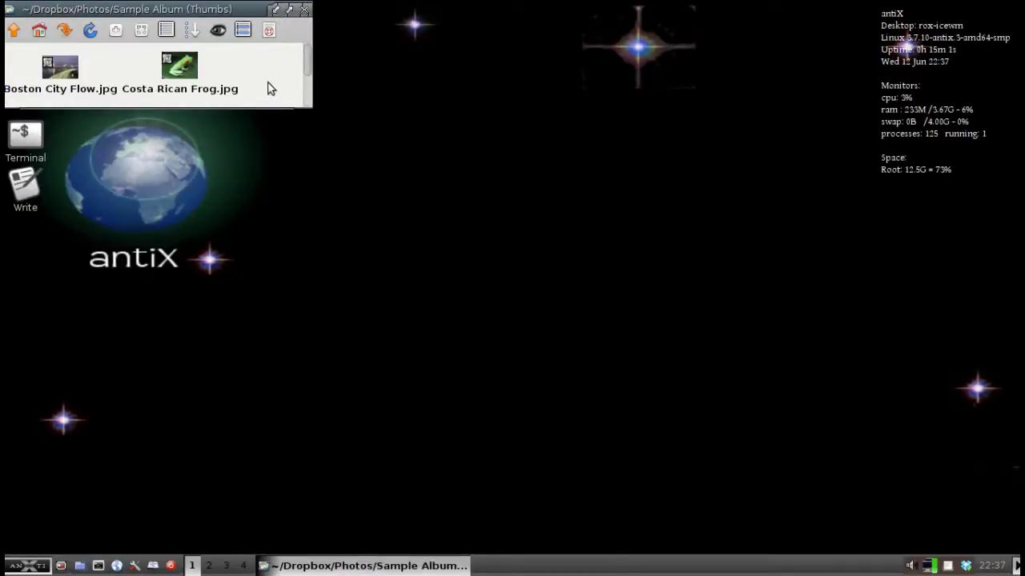
scroll(268, 85, "down", 2)
scroll(268, 85, "up", 2)
Go up three levels to the home folder and move its window toward the centre.
left_click(17, 30)
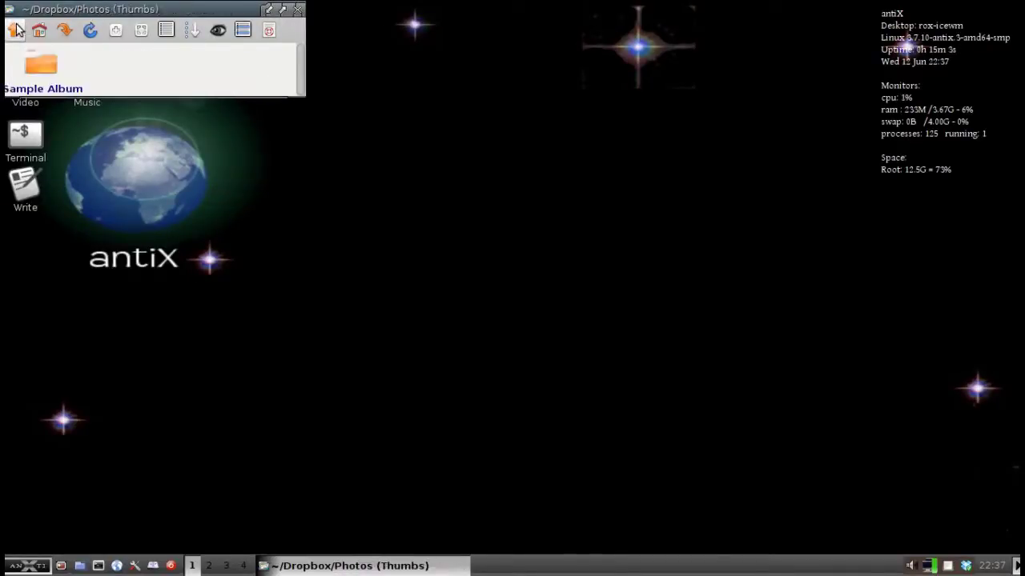
left_click(16, 29)
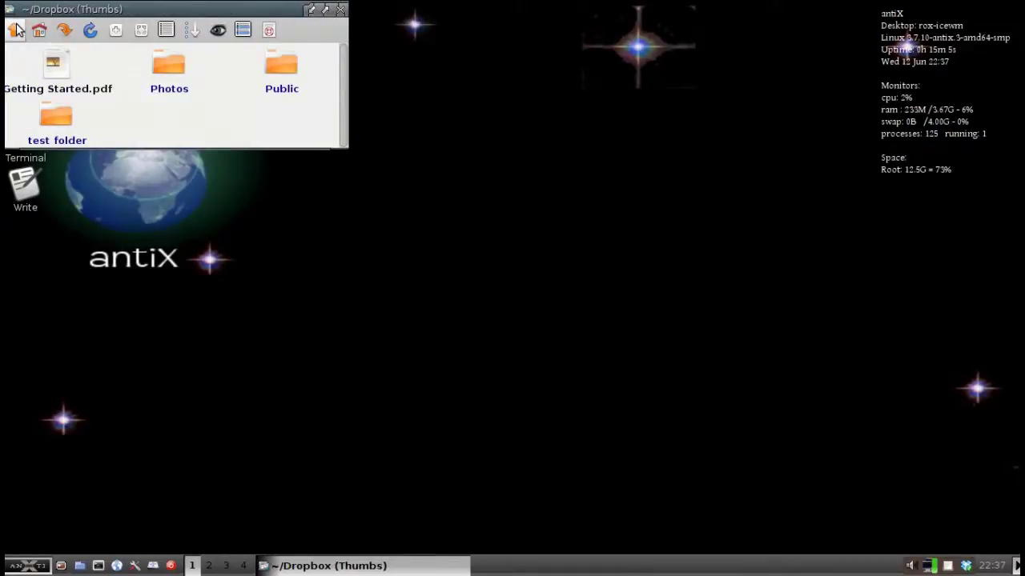
left_click(16, 29)
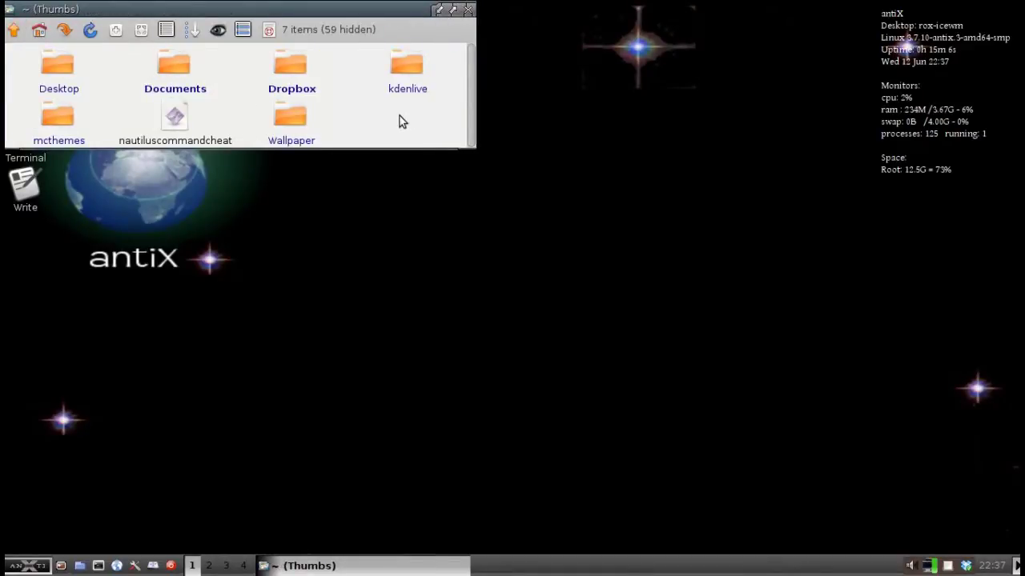
left_click_drag(307, 9, 468, 43)
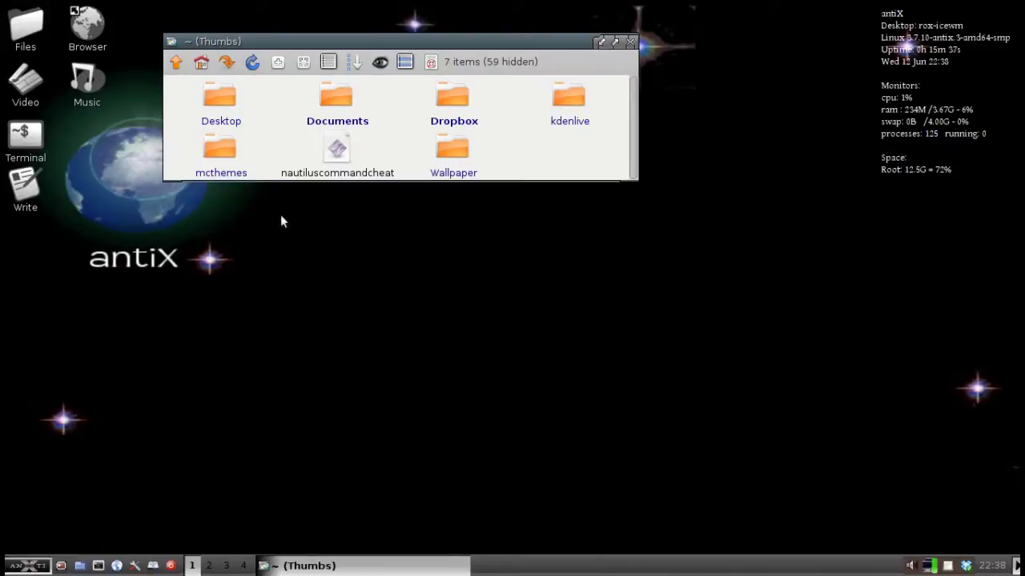
Start a new blank Leafpad document from the Editor menu entry.
right_click(338, 147)
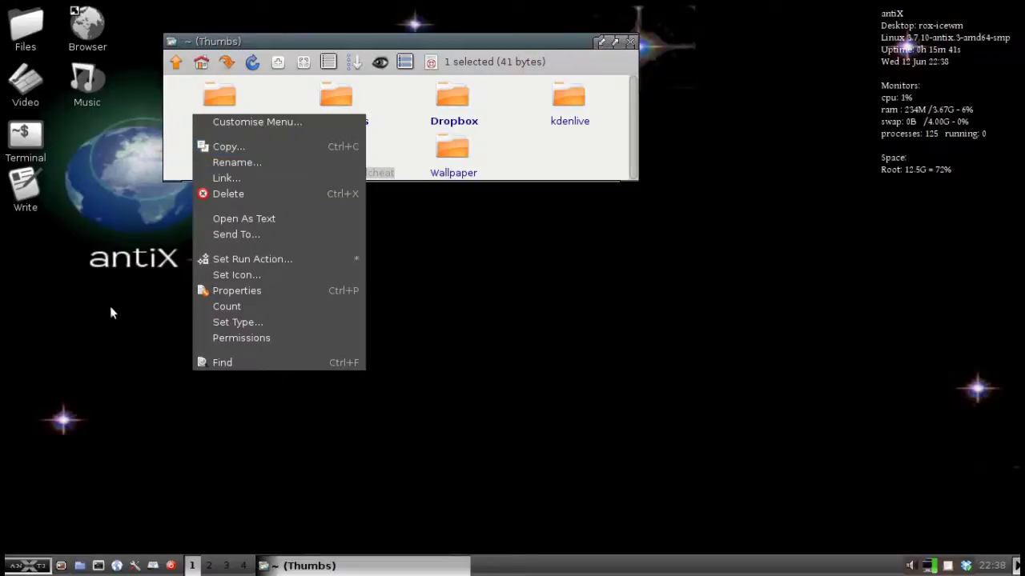
left_click(338, 148)
left_click(24, 567)
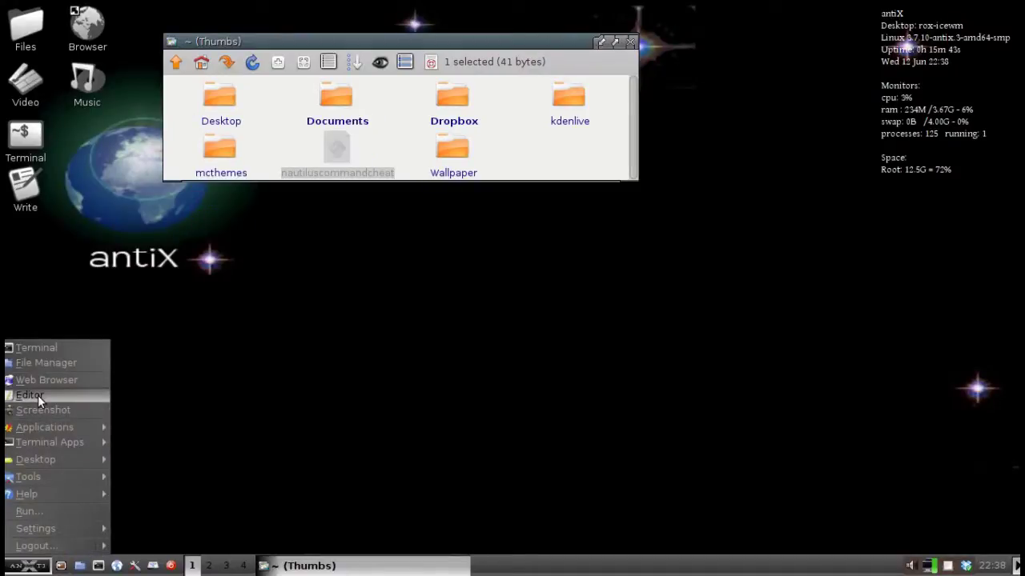
left_click(37, 395)
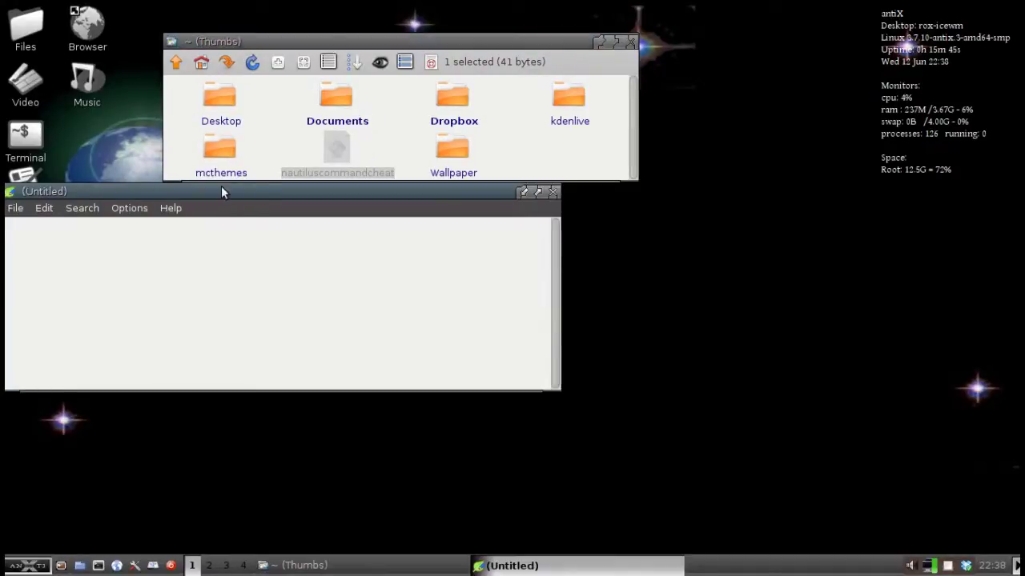
Open nautiluscommandcheat as text and copy its four-line script into the Untitled document.
right_click(336, 150)
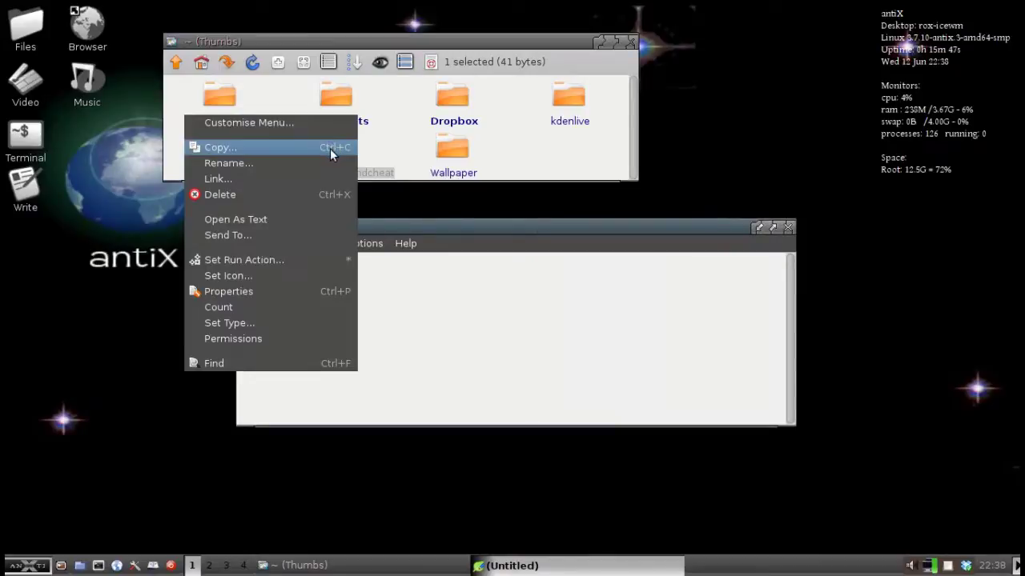
left_click(313, 218)
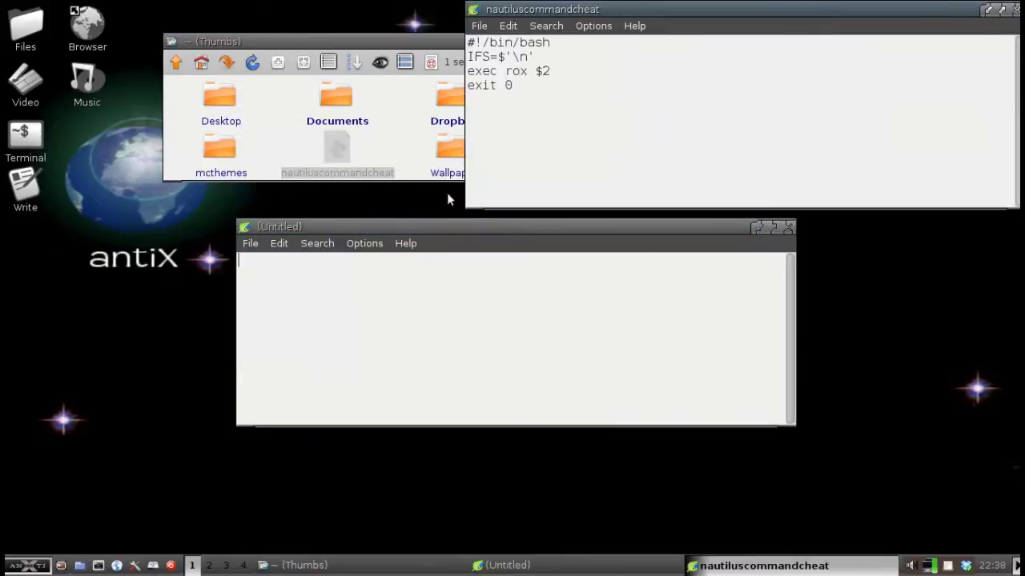
left_click_drag(545, 94, 469, 41)
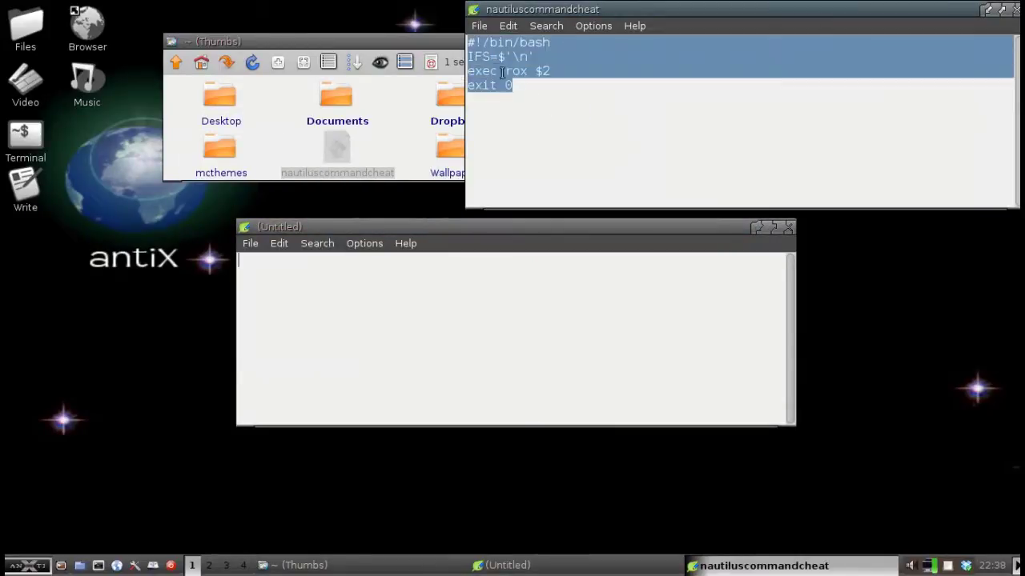
left_click(314, 278)
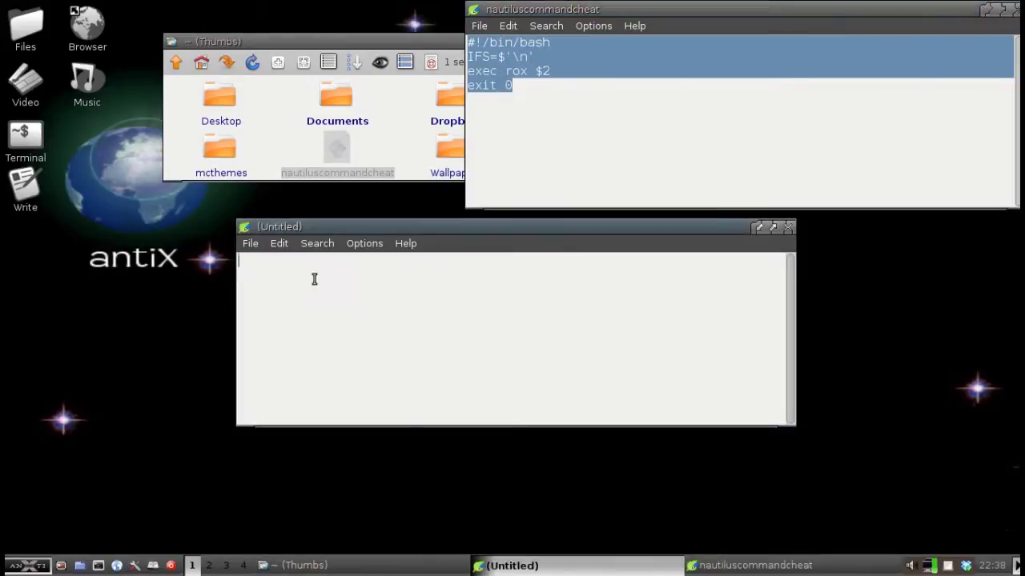
key("ctrl+v")
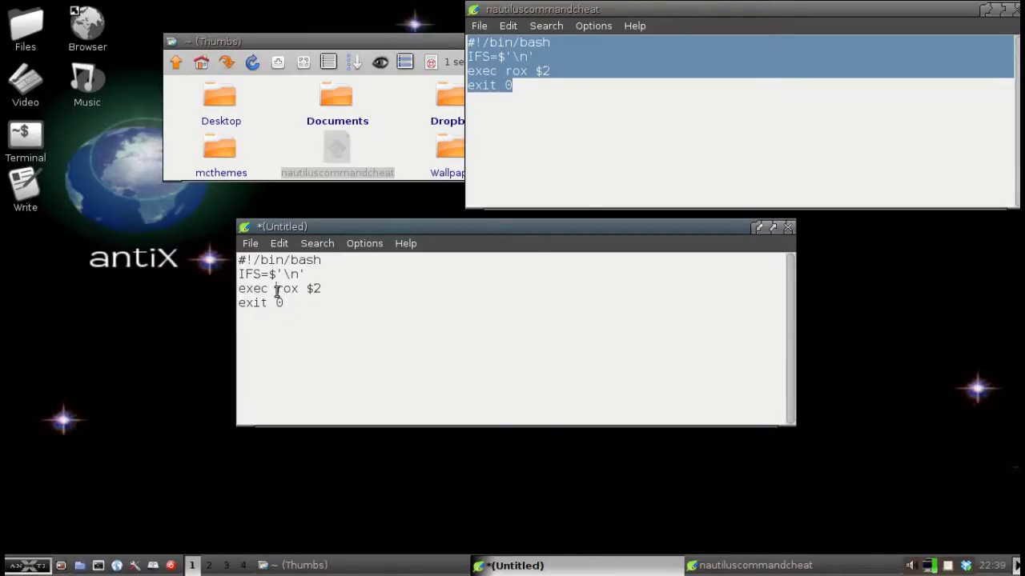
Highlight rox, $2 and the IFS value $'\n' in the pasted script.
left_click_drag(277, 289, 296, 294)
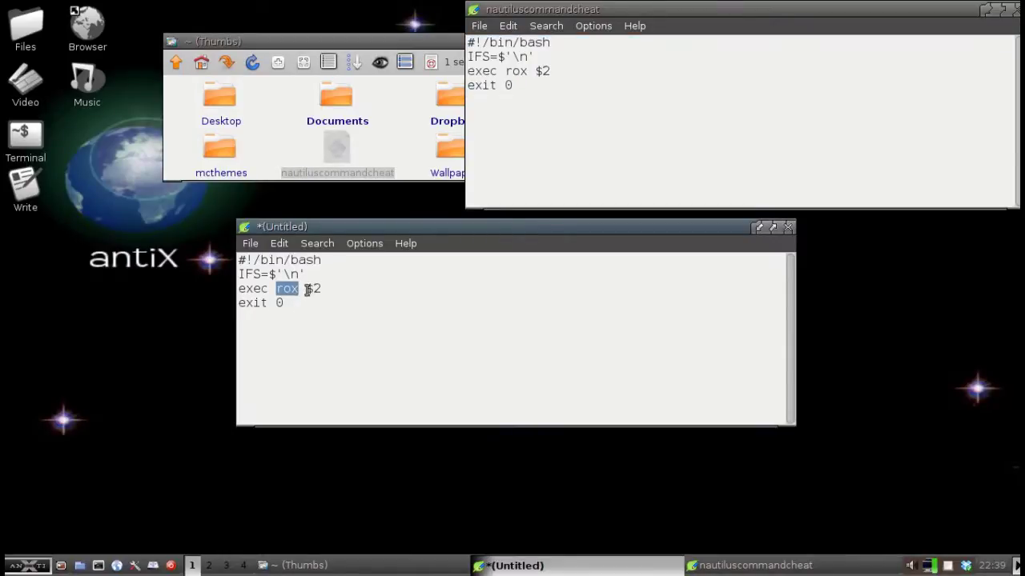
left_click_drag(307, 289, 320, 289)
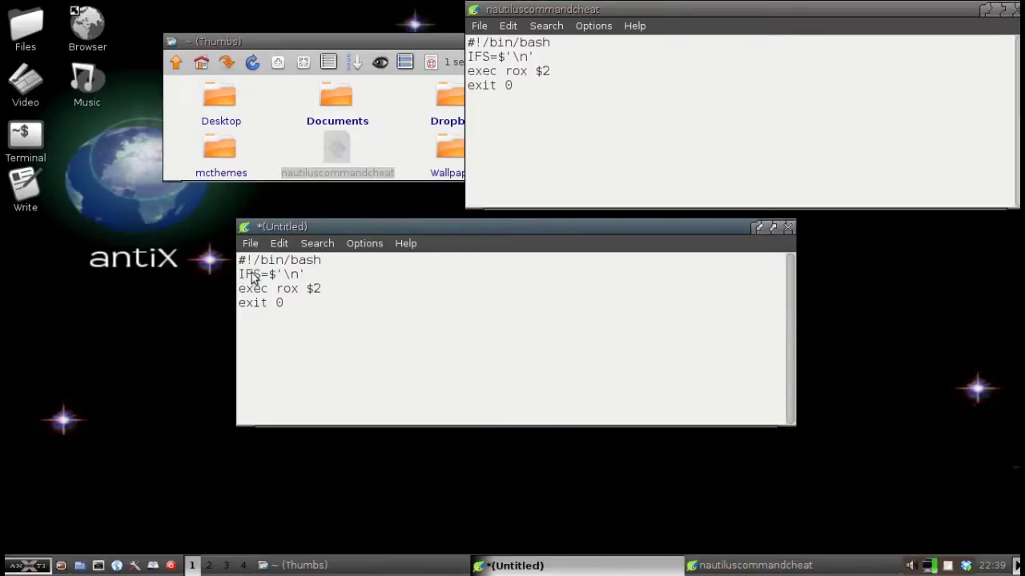
left_click_drag(311, 274, 239, 274)
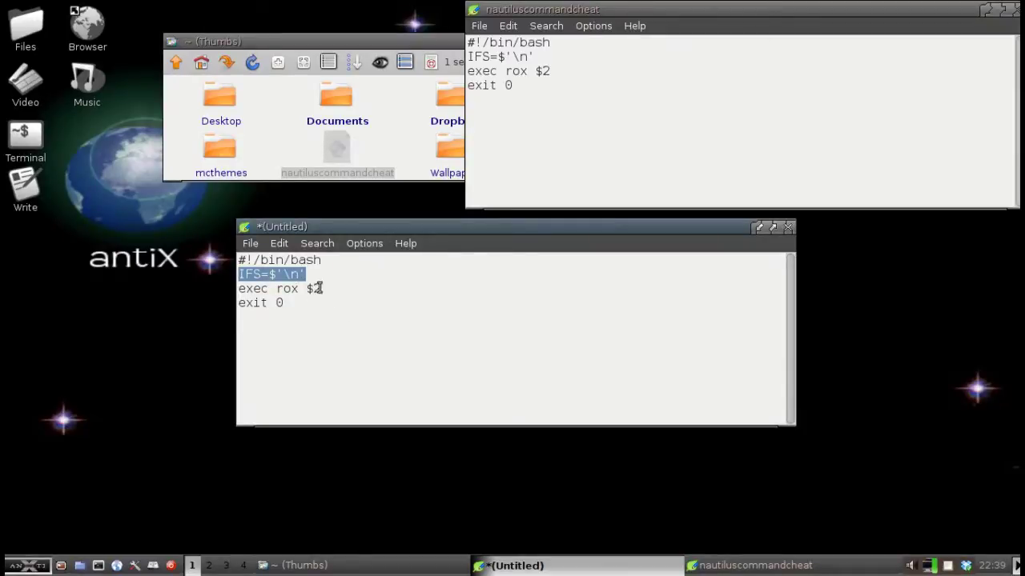
Save the script as 'nautilus' in the home folder and close its Leafpad window.
left_click(252, 243)
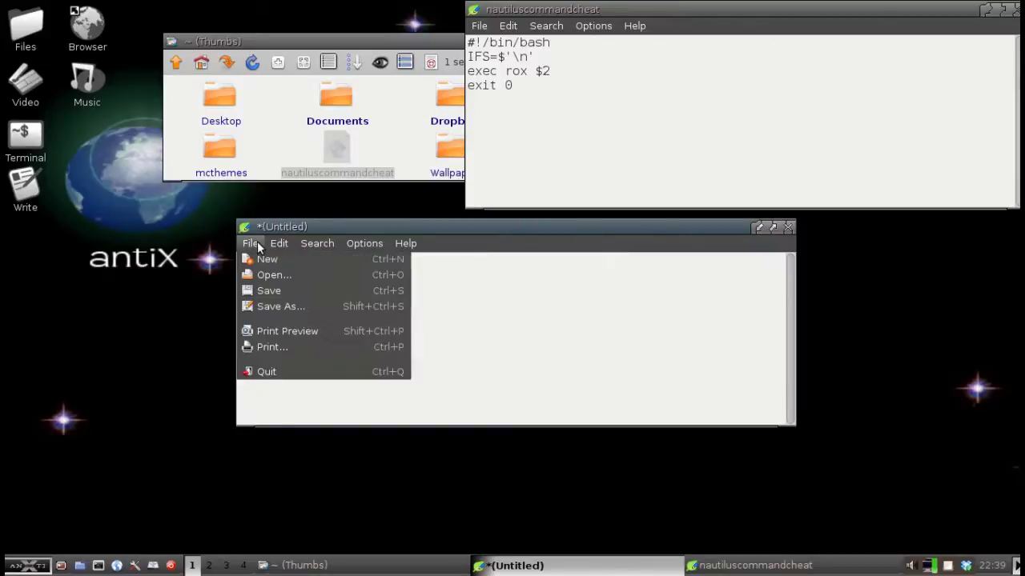
left_click(273, 307)
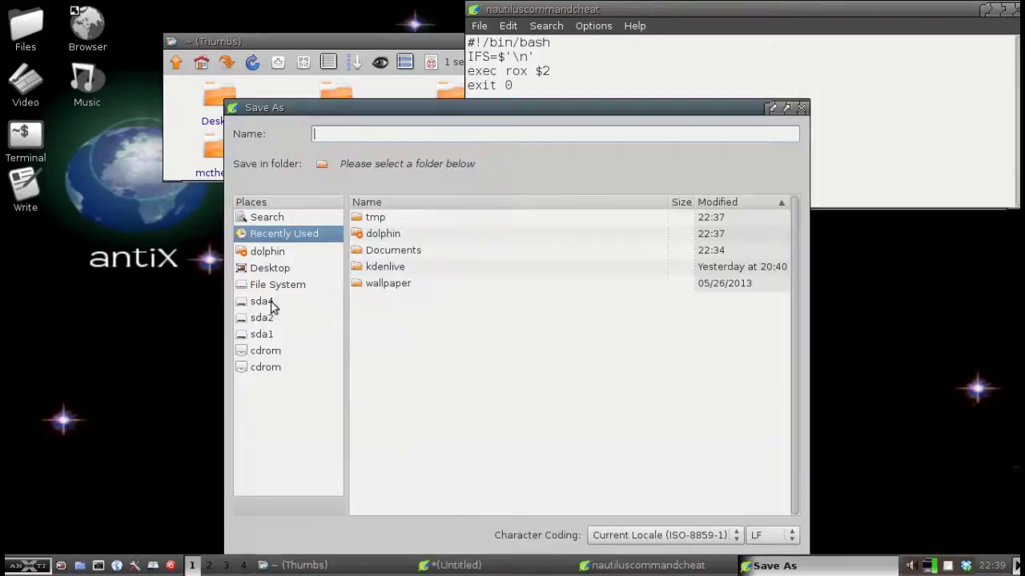
left_click(270, 254)
type("nautilus")
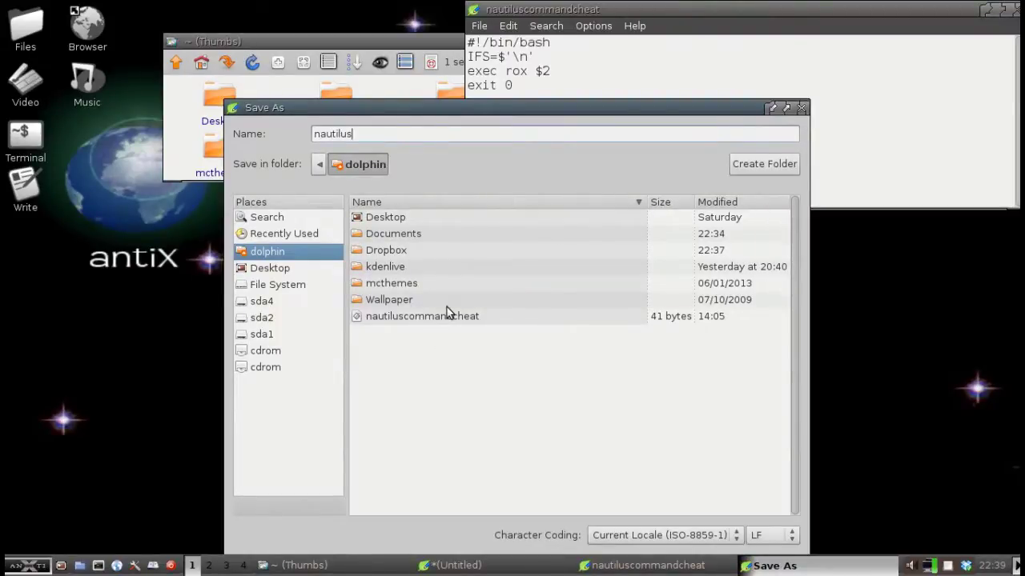
left_click_drag(579, 101, 554, 57)
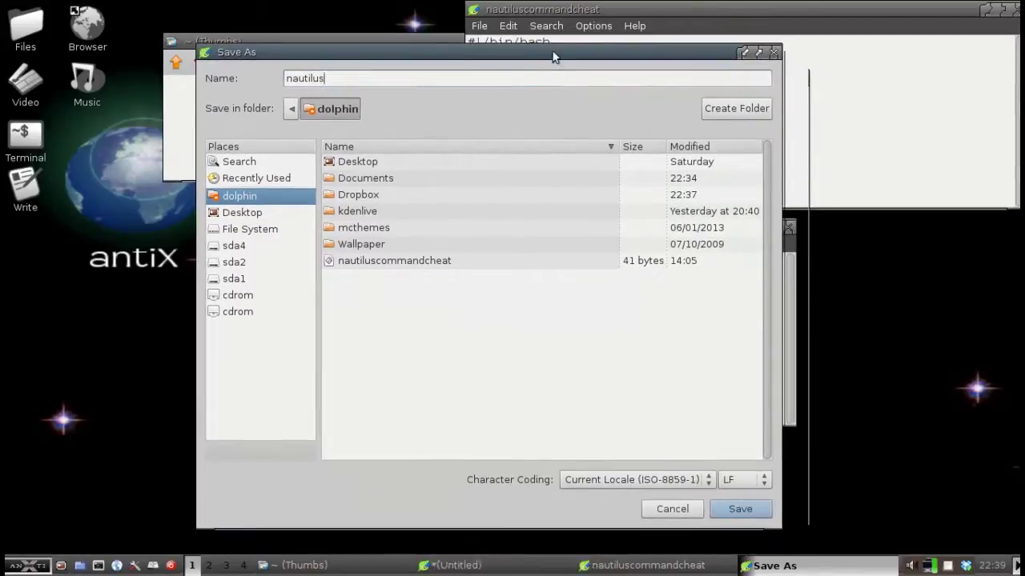
left_click(723, 510)
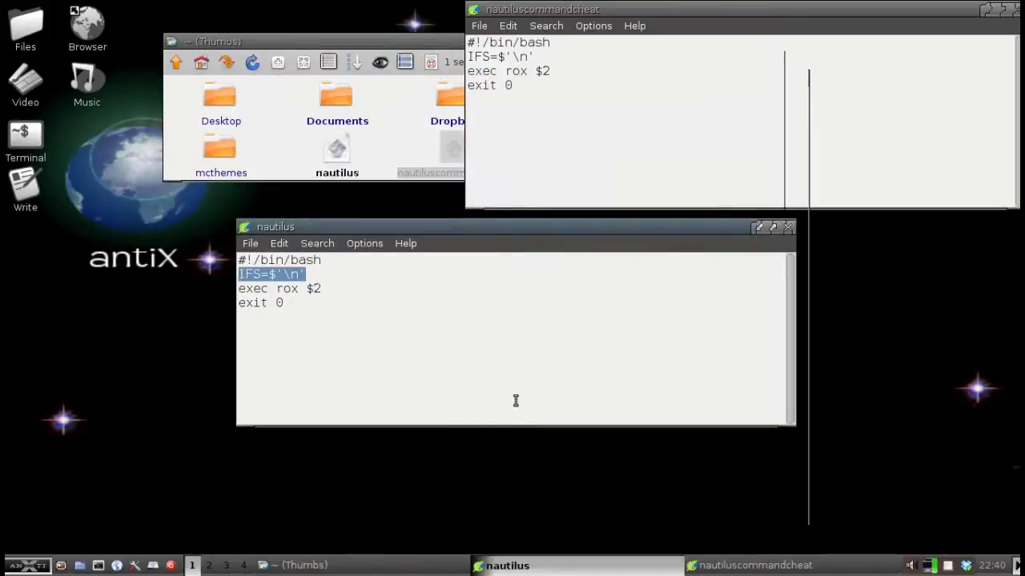
left_click(789, 229)
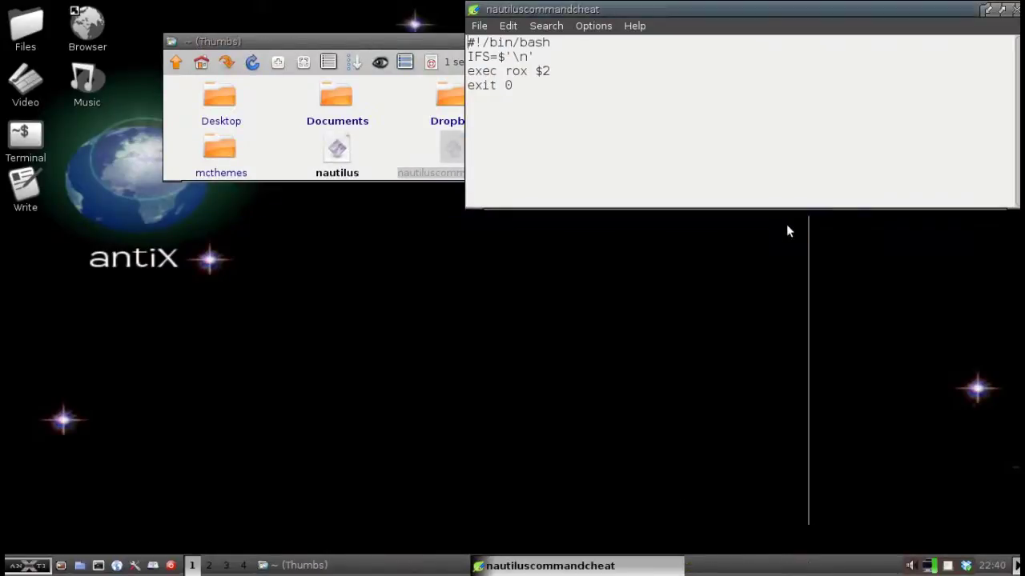
Close the nautiluscommandcheat Leafpad window and dismiss an accidental copy dialog in the home folder.
left_click(1011, 11)
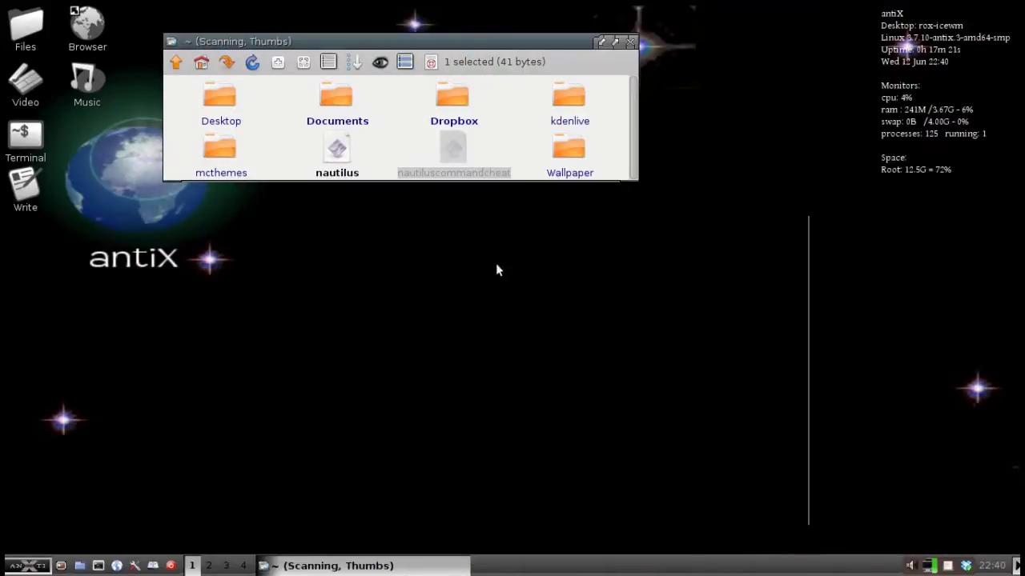
left_click(388, 132)
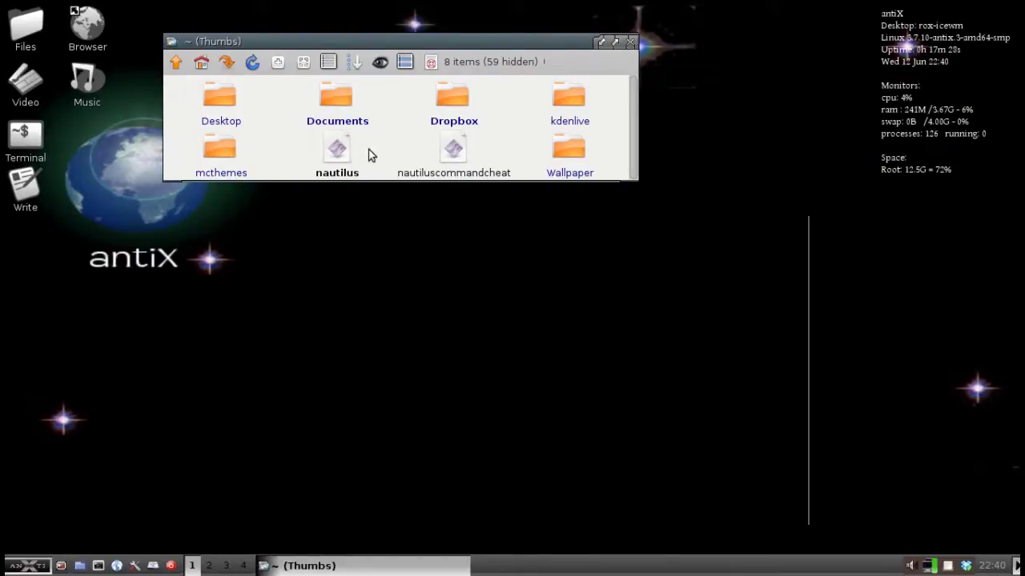
right_click(358, 150)
left_click(336, 150)
left_click(320, 192)
In nautilus's Properties, enable Exec for Owner, Group and World, refresh, and close.
right_click(328, 157)
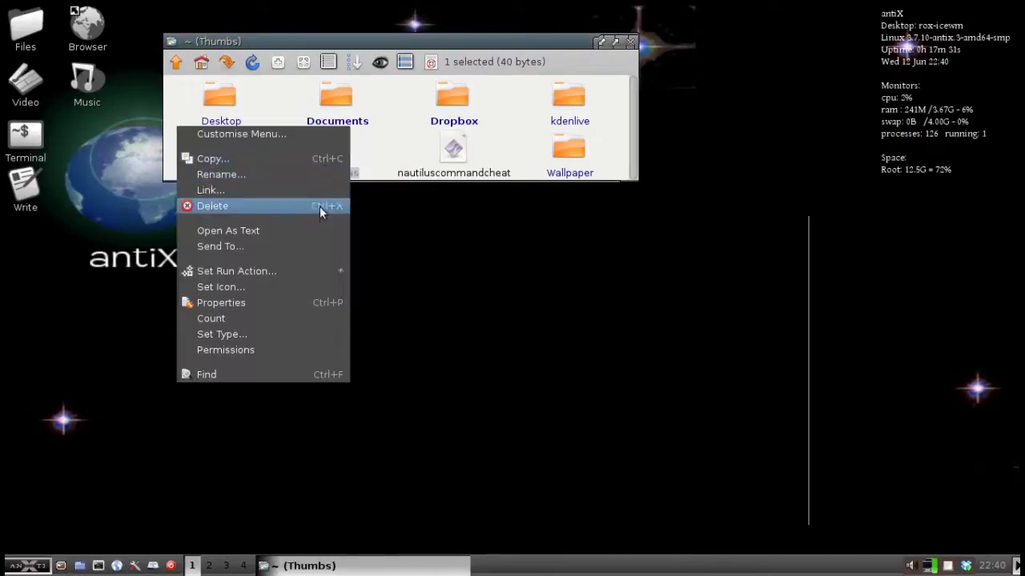
left_click(293, 305)
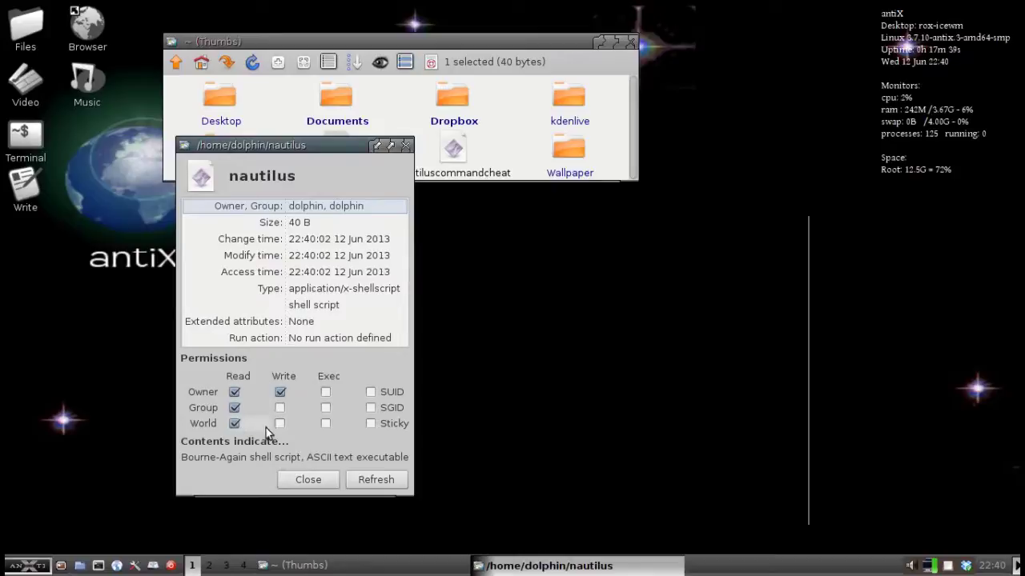
left_click(326, 391)
left_click(326, 407)
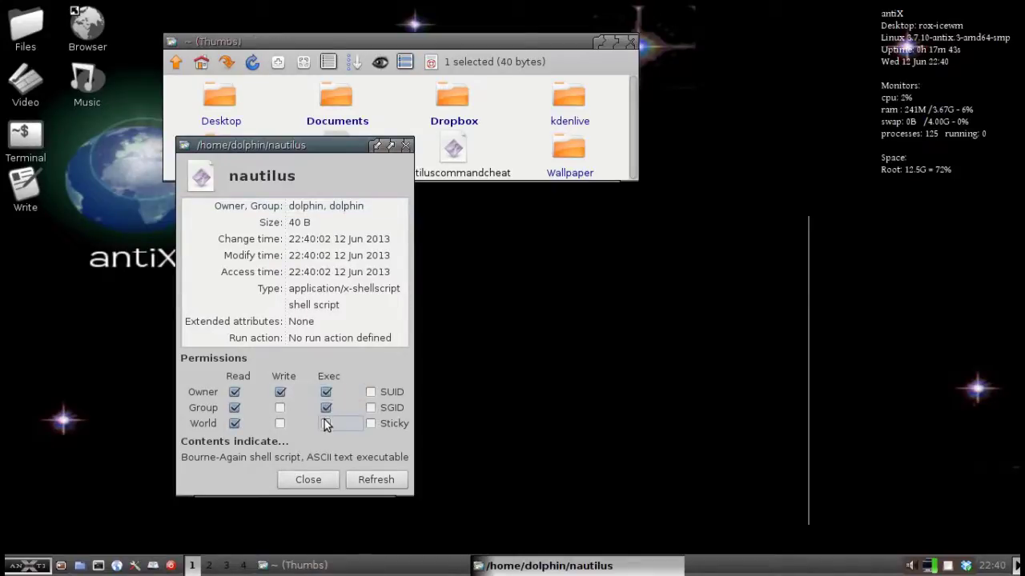
left_click(326, 424)
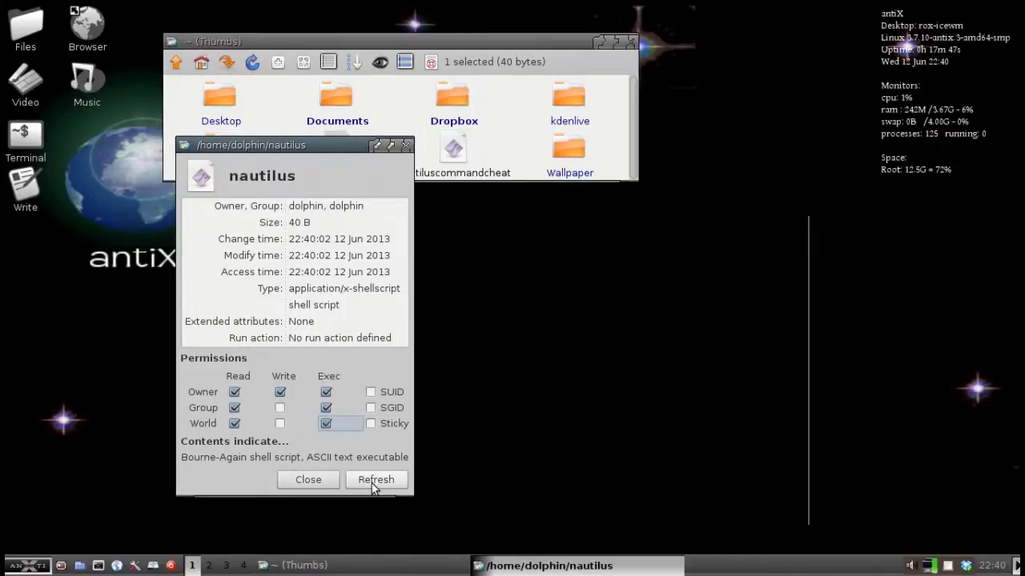
left_click(373, 484)
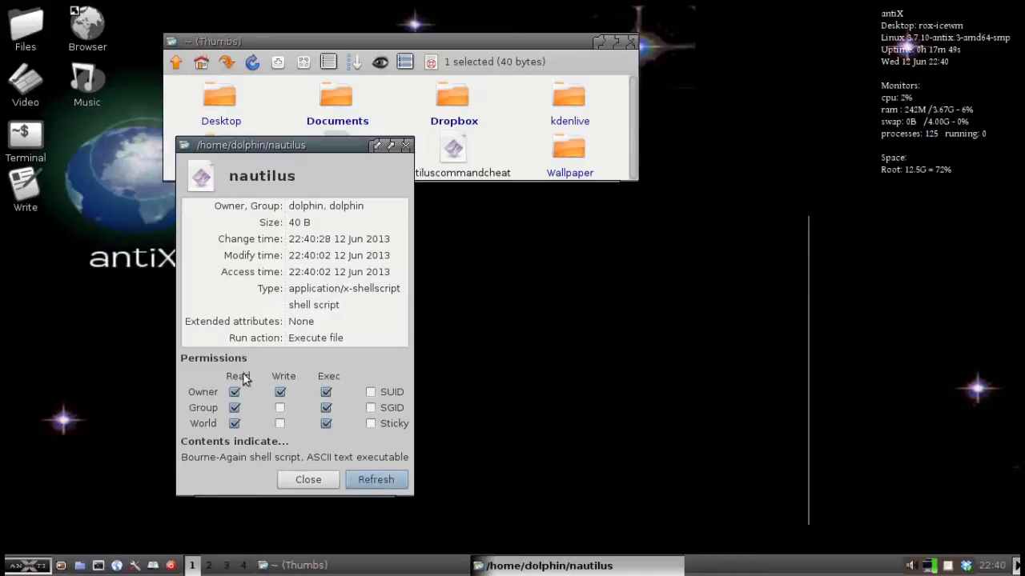
left_click(308, 481)
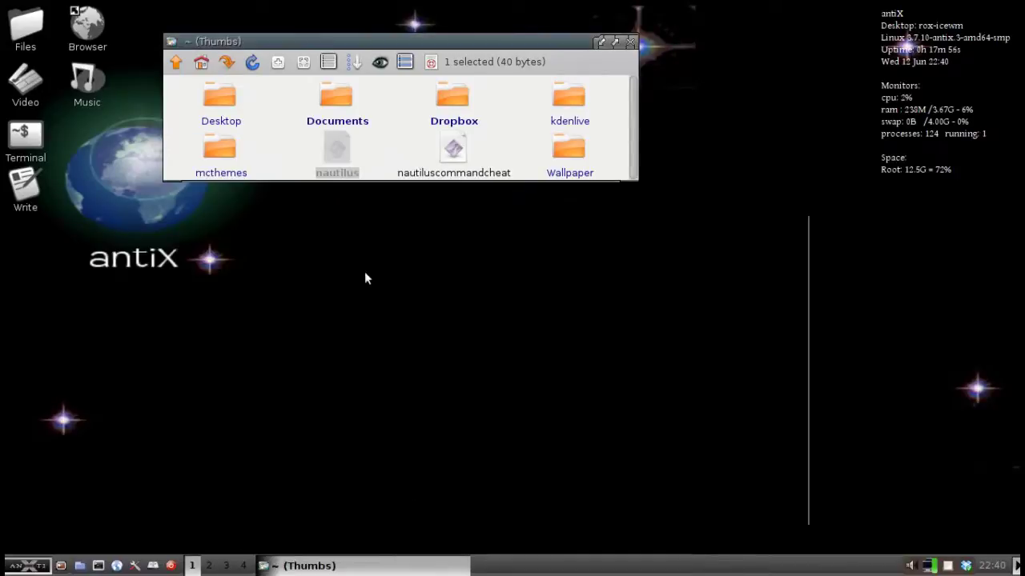
Run 'rox' as root from the antiX Run dialog, authorising with the administrative password.
left_click(382, 134)
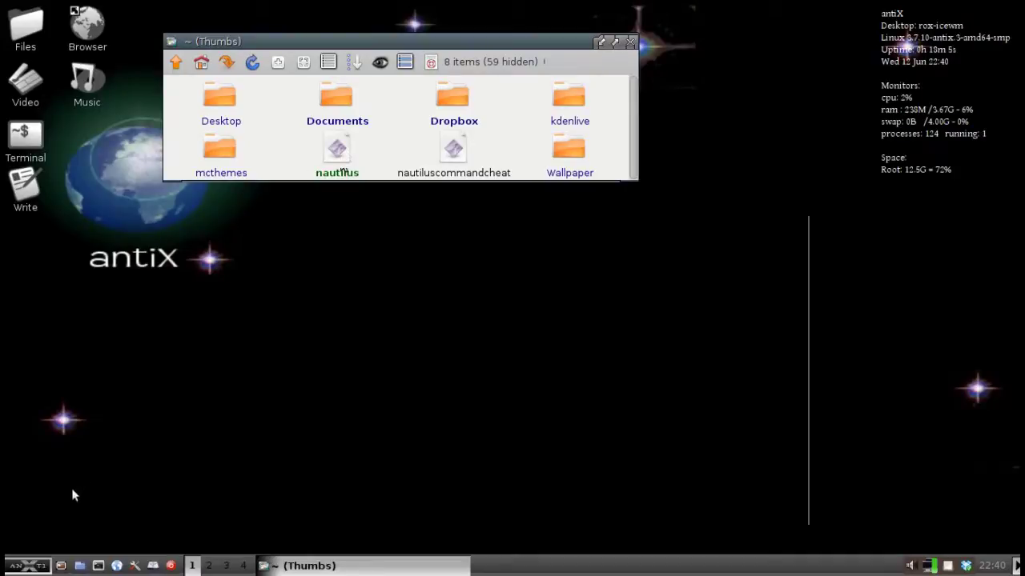
left_click(40, 567)
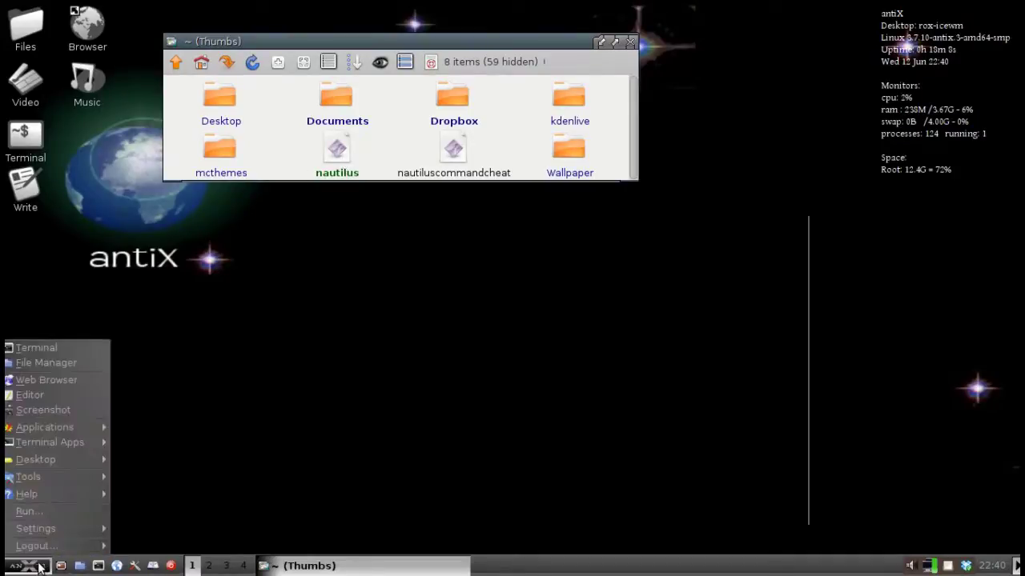
left_click(29, 513)
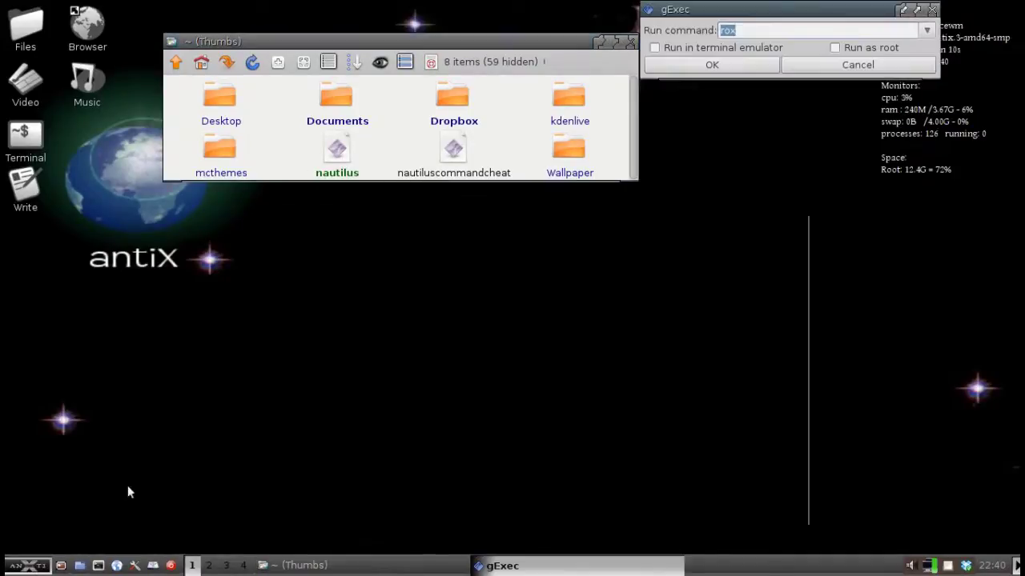
left_click(837, 50)
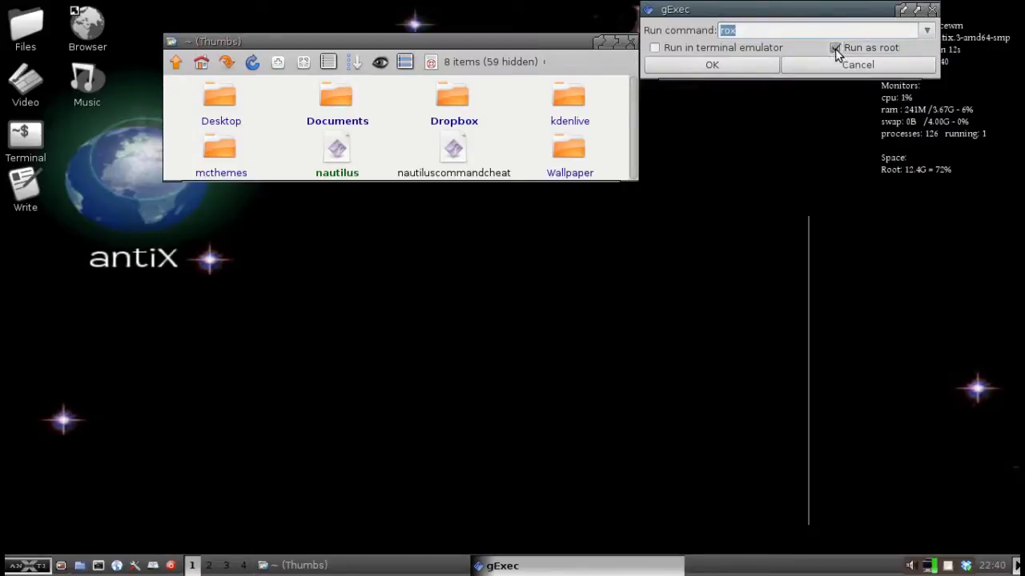
left_click(738, 32)
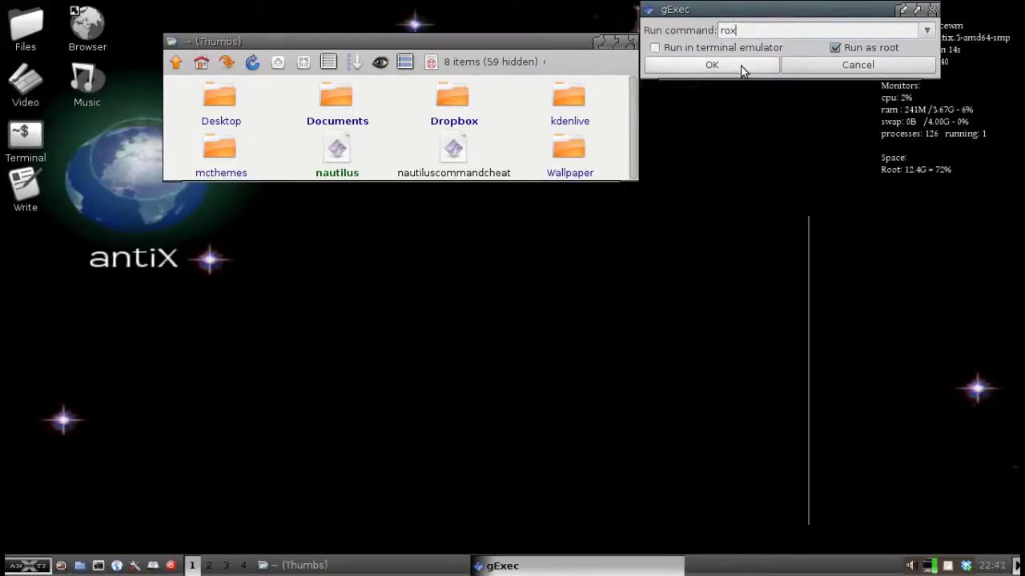
left_click(741, 65)
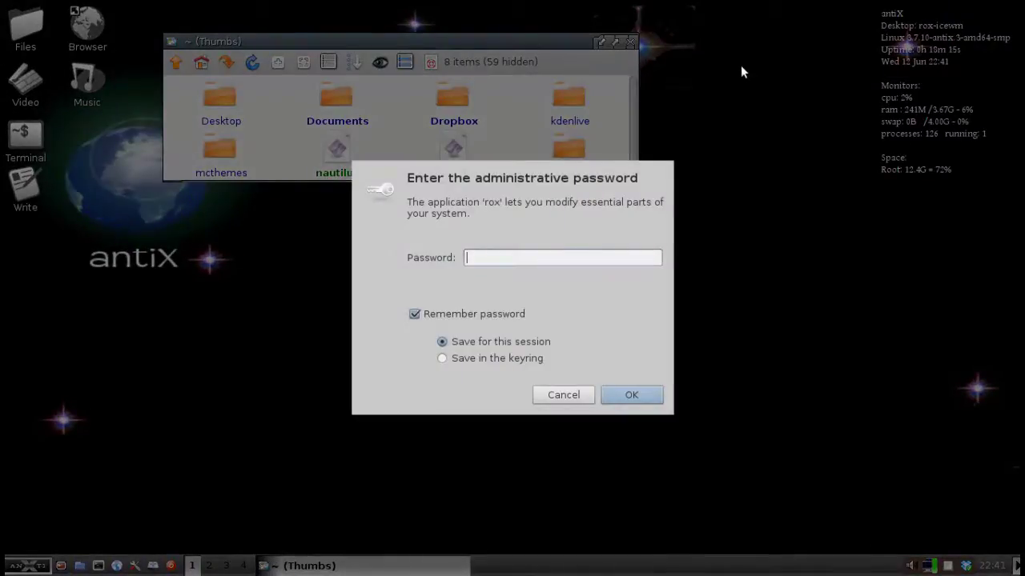
type("****")
key("Return")
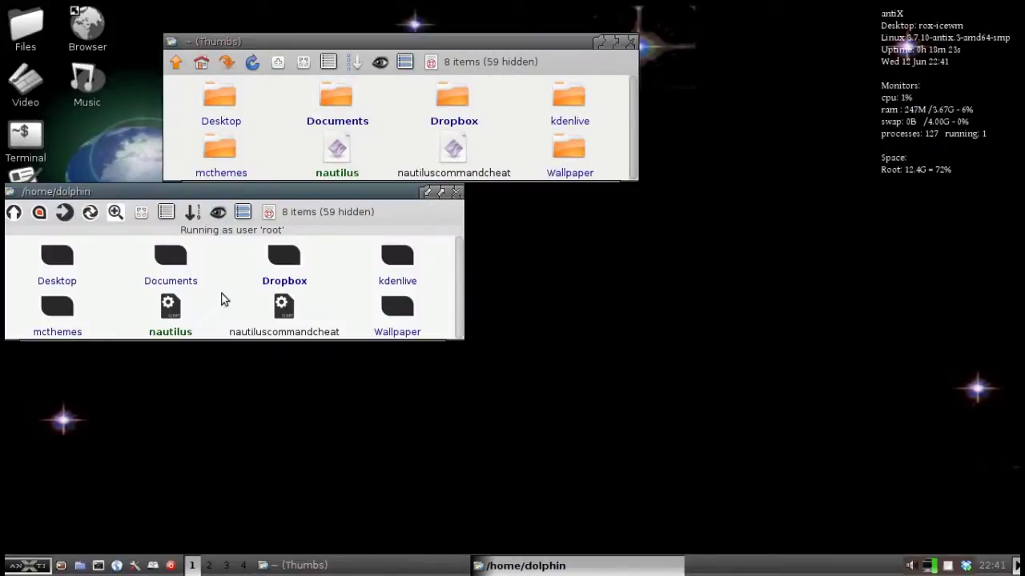
Open another root ROX-Filer window on /home/dolphin using Window > New Window.
right_click(229, 290)
mouse_move(232, 293)
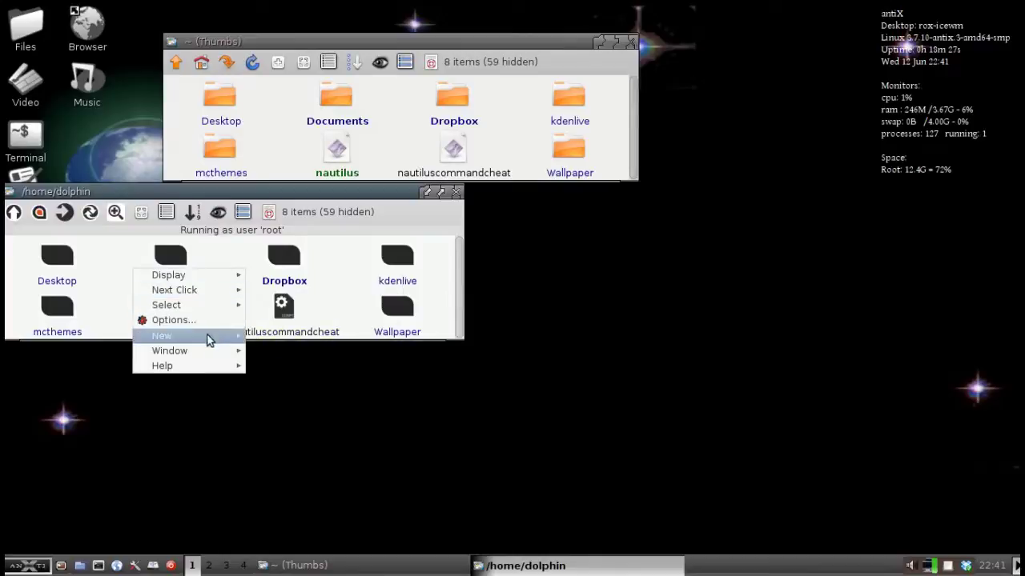
mouse_move(207, 350)
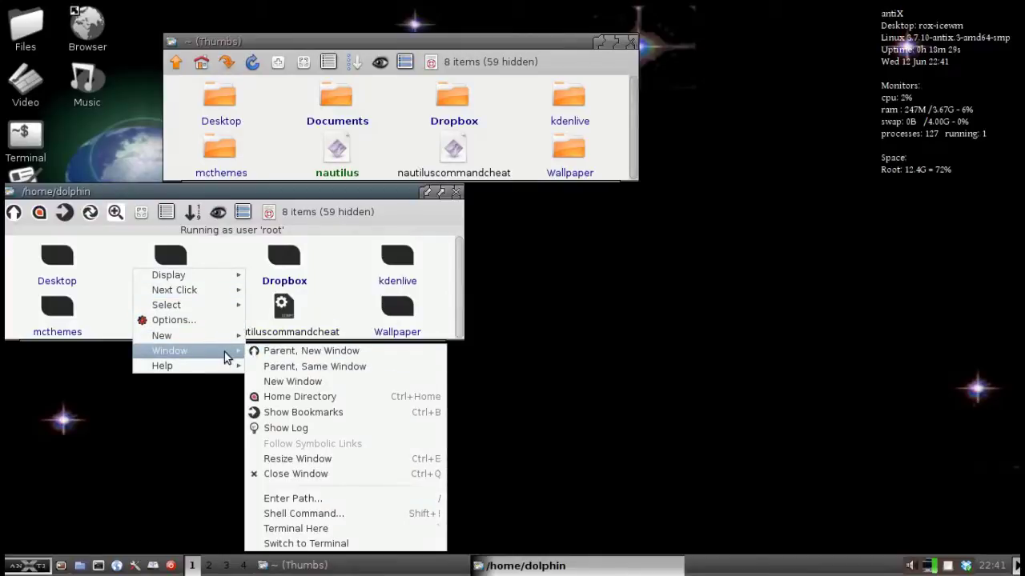
left_click(222, 258)
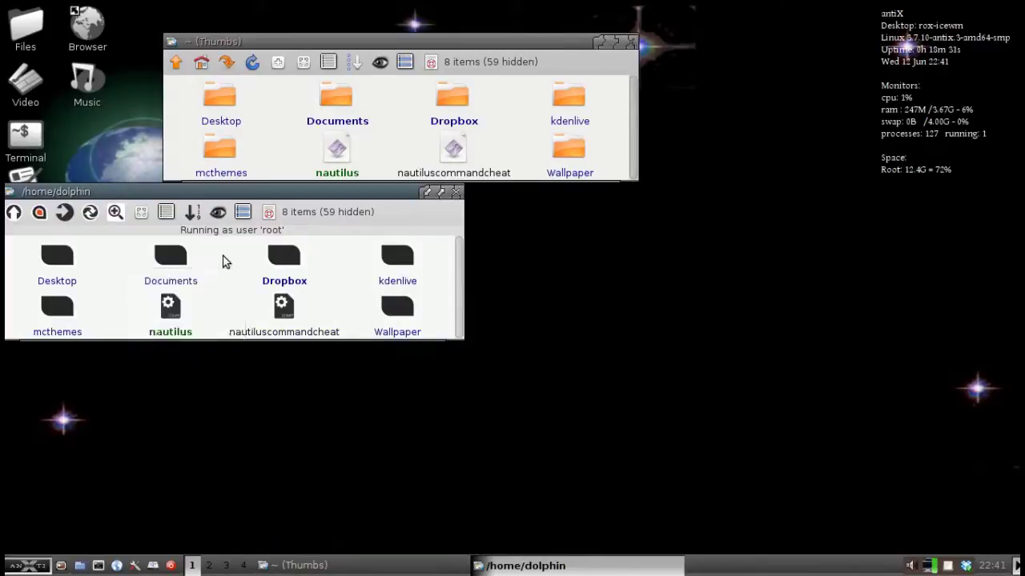
right_click(226, 293)
mouse_move(218, 311)
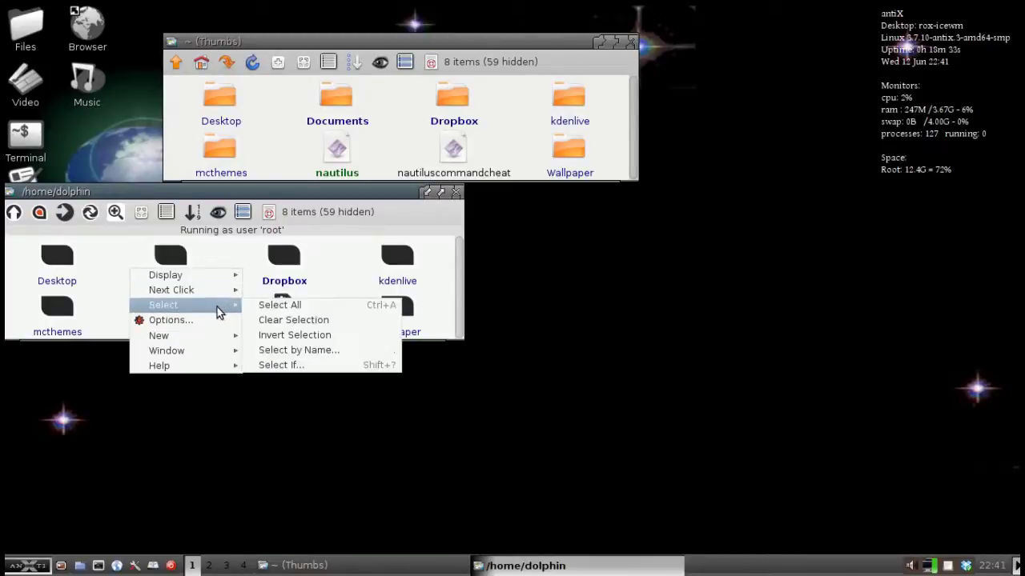
mouse_move(205, 352)
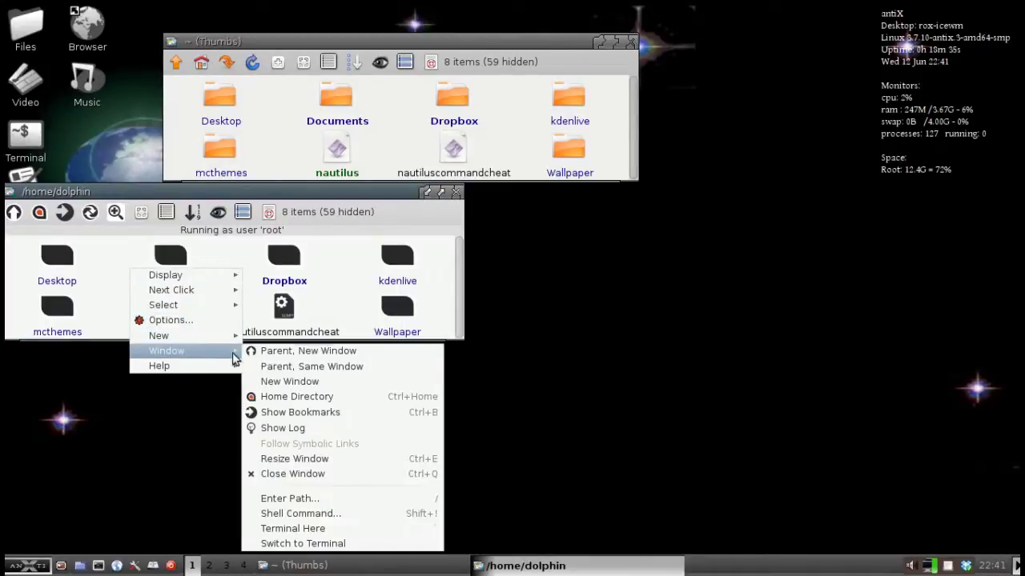
left_click(281, 381)
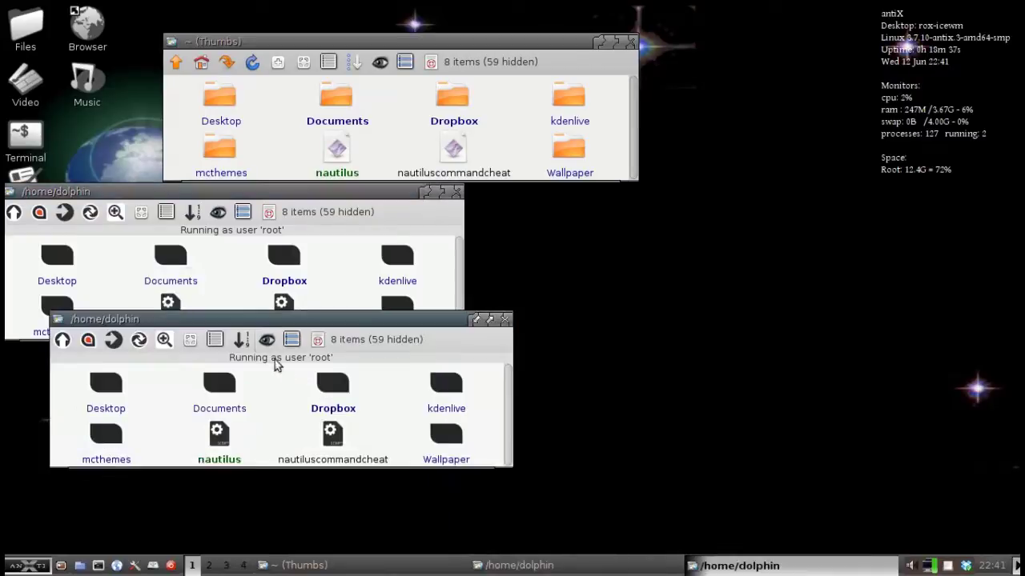
Navigate the new root window from /home/dolphin up to / and into /usr/bin, then reposition it.
left_click_drag(257, 319, 260, 351)
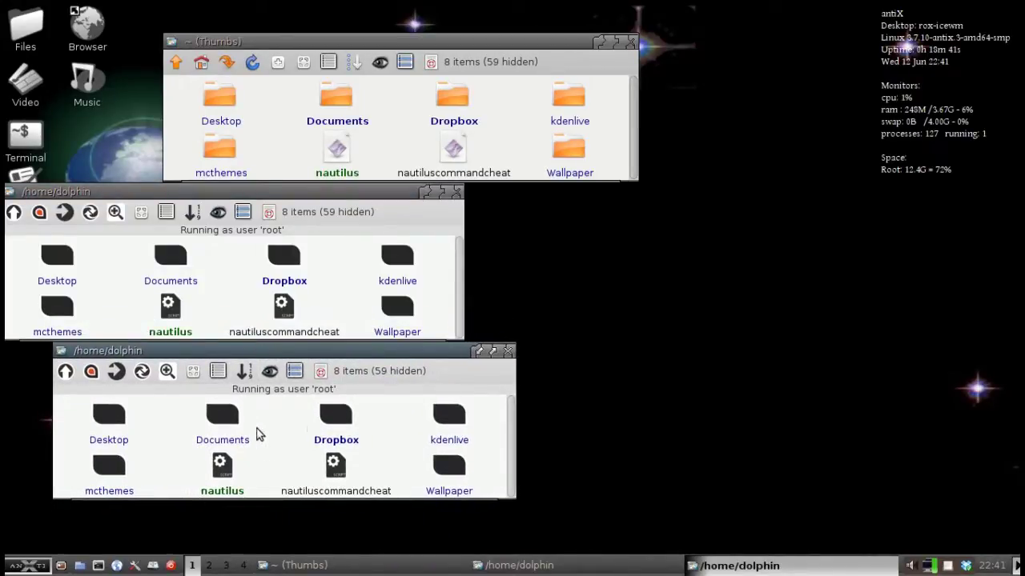
left_click(65, 373)
left_click(66, 373)
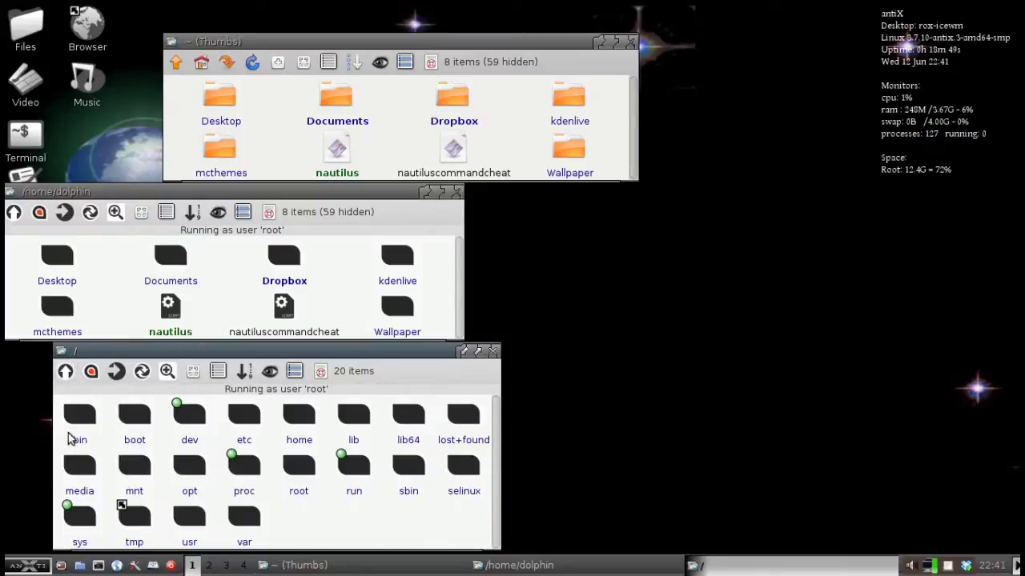
left_click(192, 520)
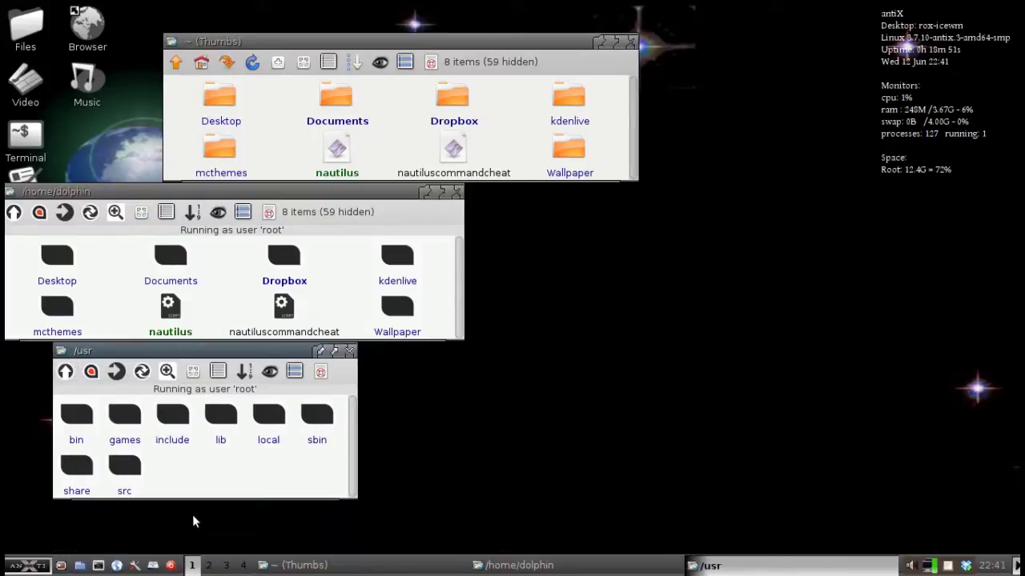
left_click(78, 416)
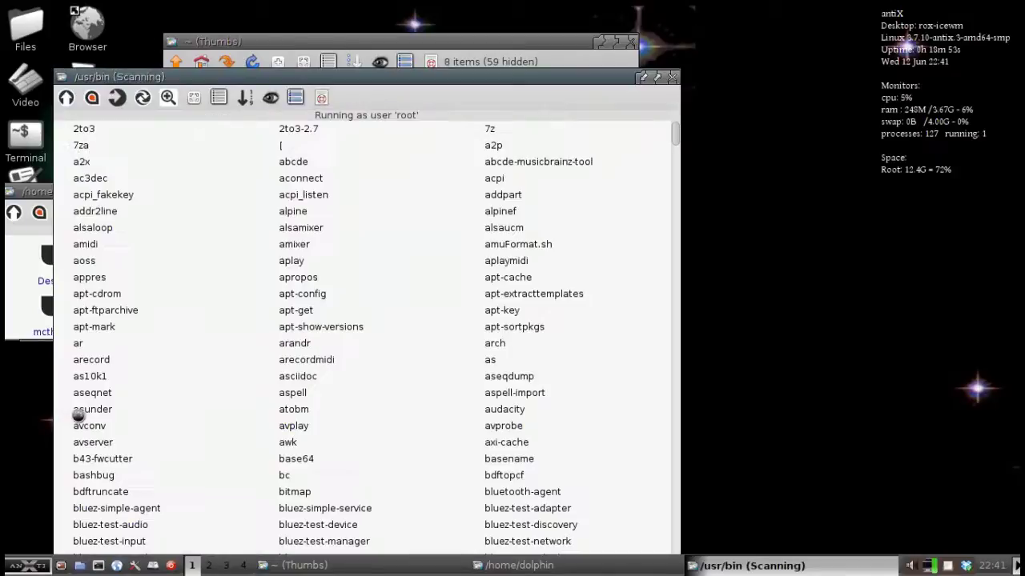
left_click_drag(296, 77, 560, 17)
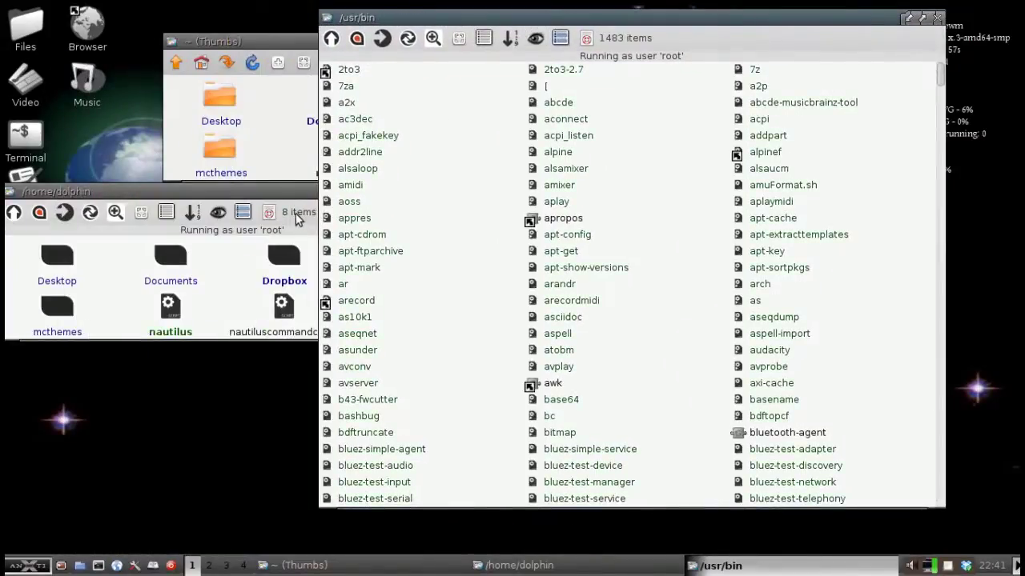
Move the nautilus script from /home/dolphin into /usr/bin by drag-and-drop.
left_click(244, 307)
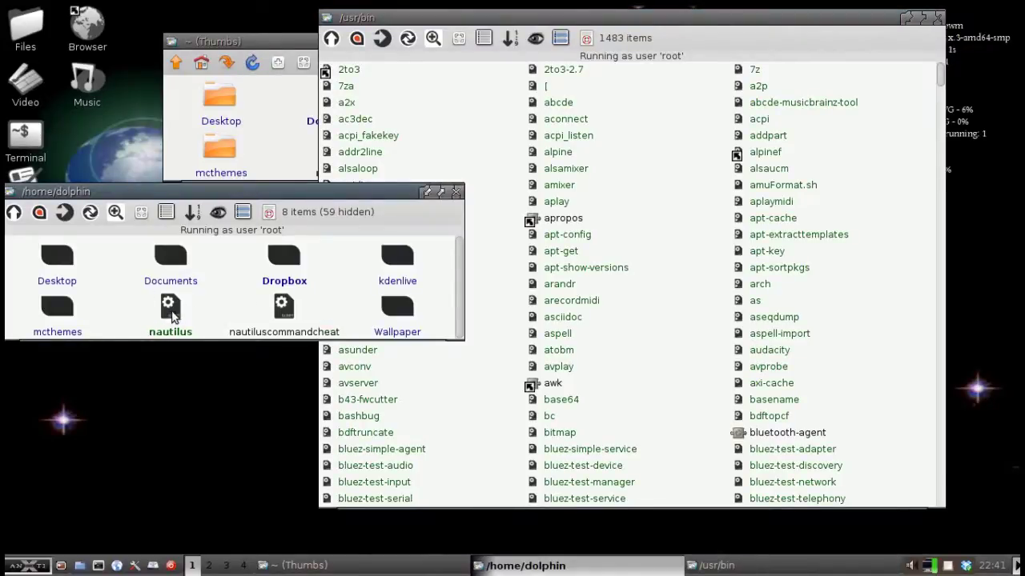
left_click_drag(172, 317, 454, 355)
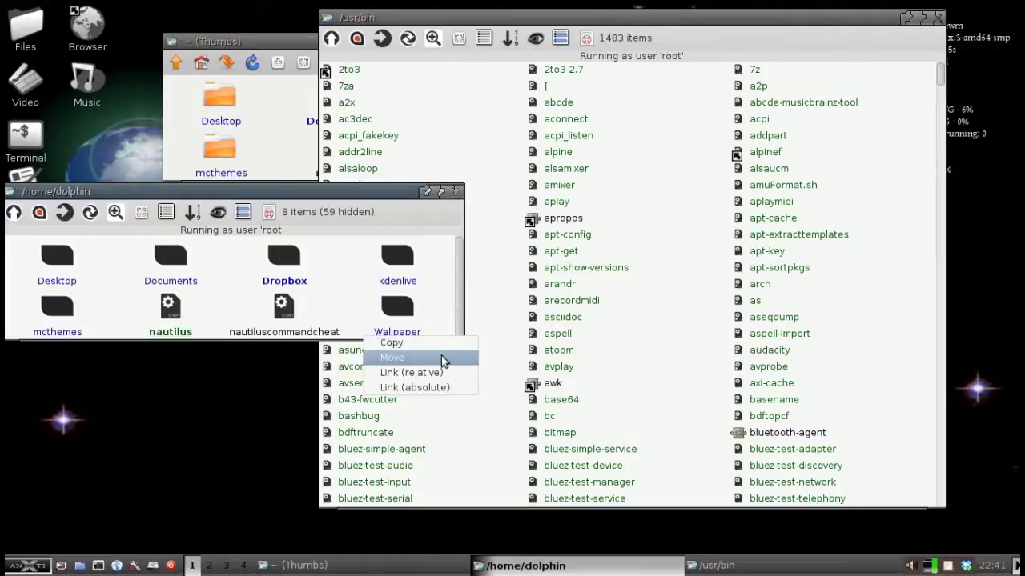
left_click(441, 358)
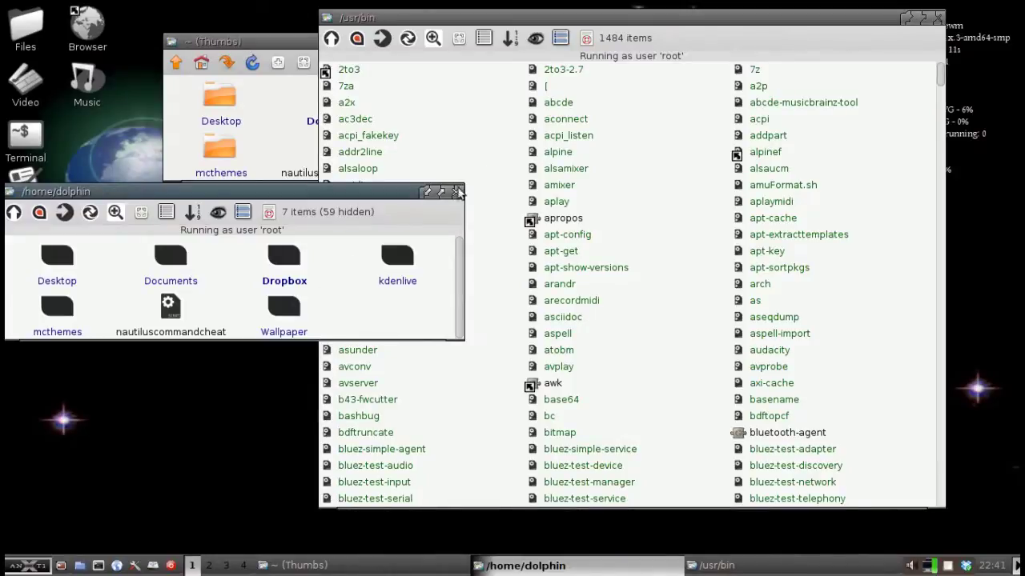
Close the home and /usr/bin windows, then open ~/Dropbox from the tray icon and move it.
left_click(458, 193)
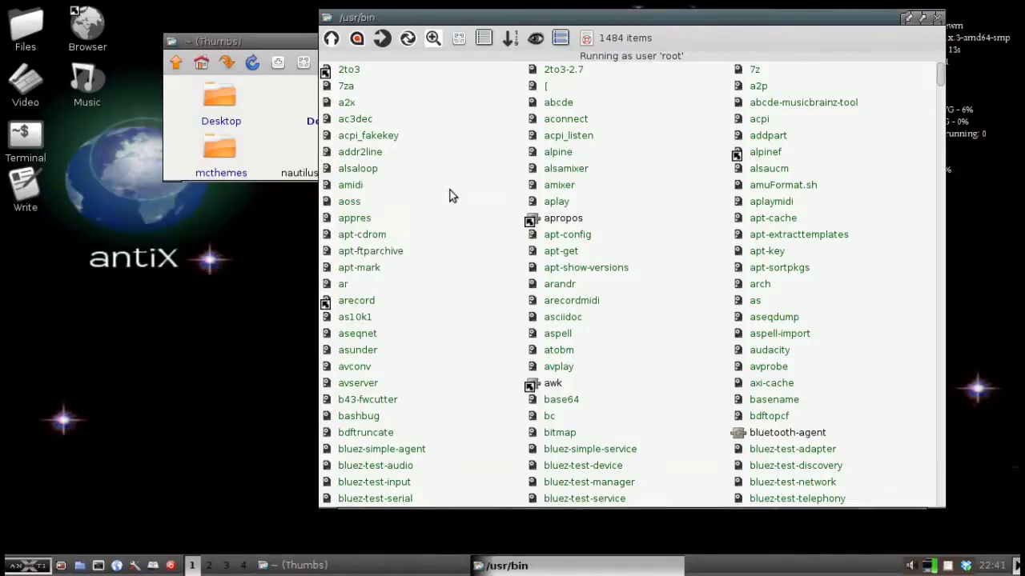
left_click(939, 19)
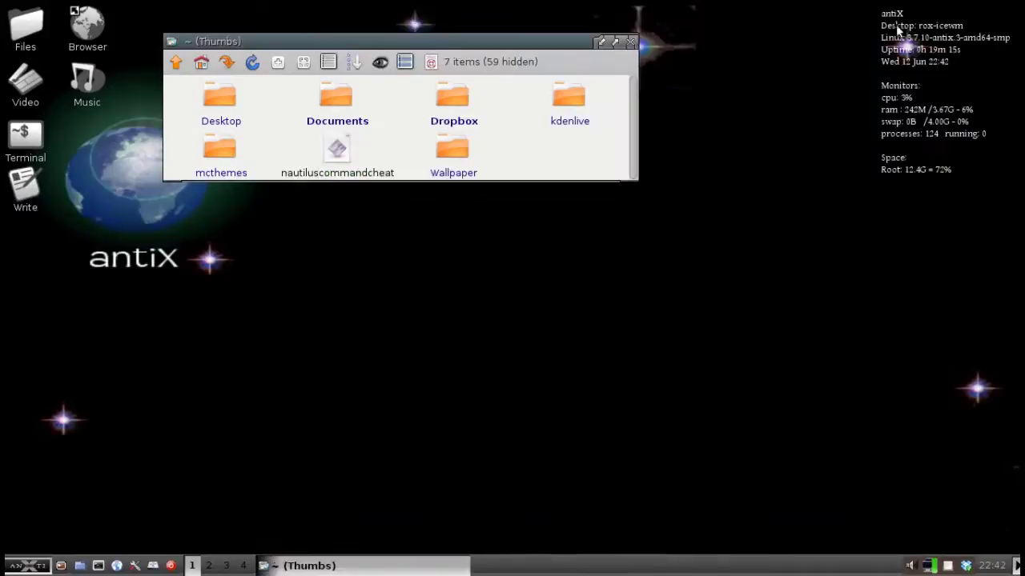
left_click(629, 42)
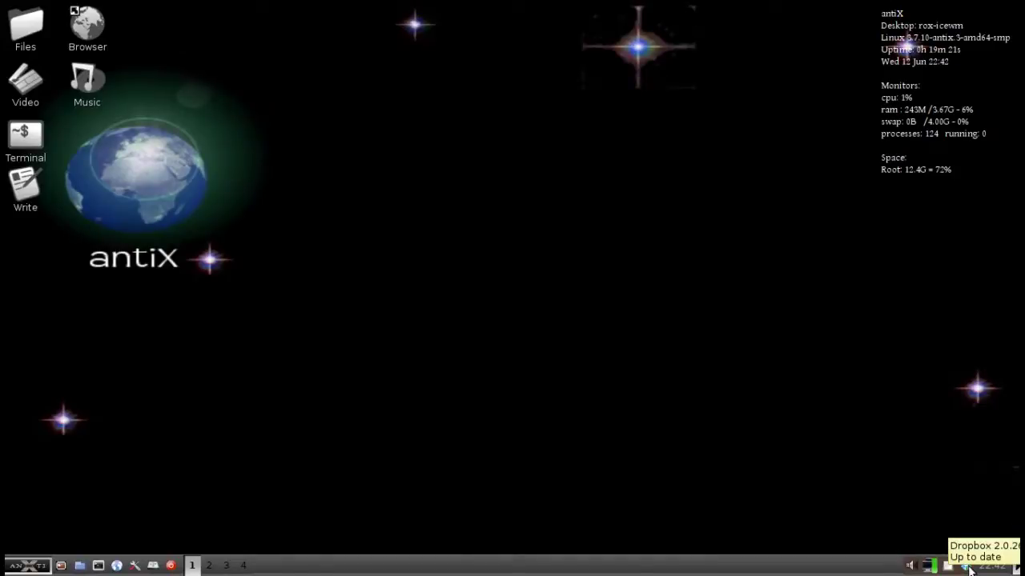
left_click(966, 565)
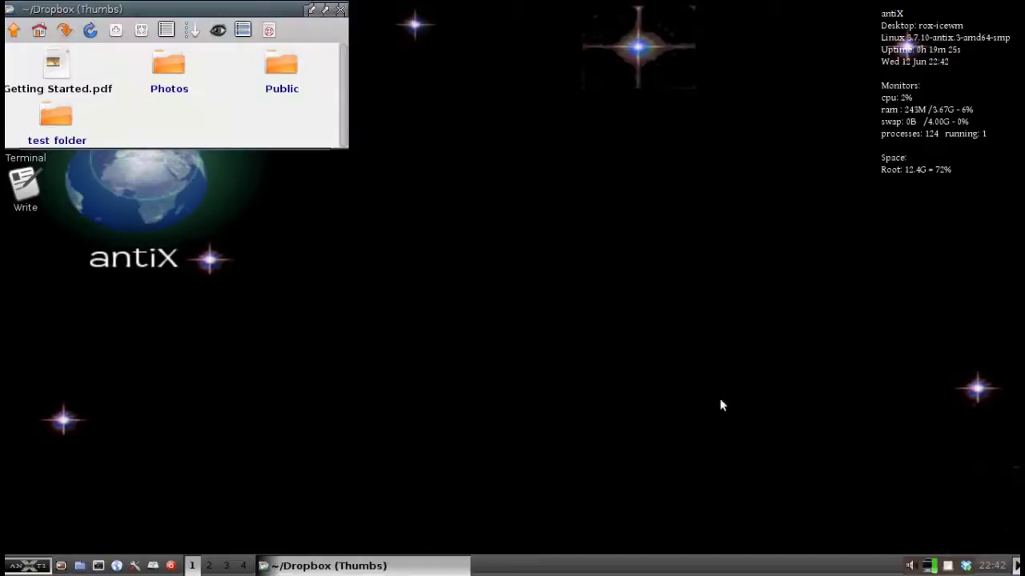
left_click_drag(196, 12, 389, 136)
left_click(535, 134)
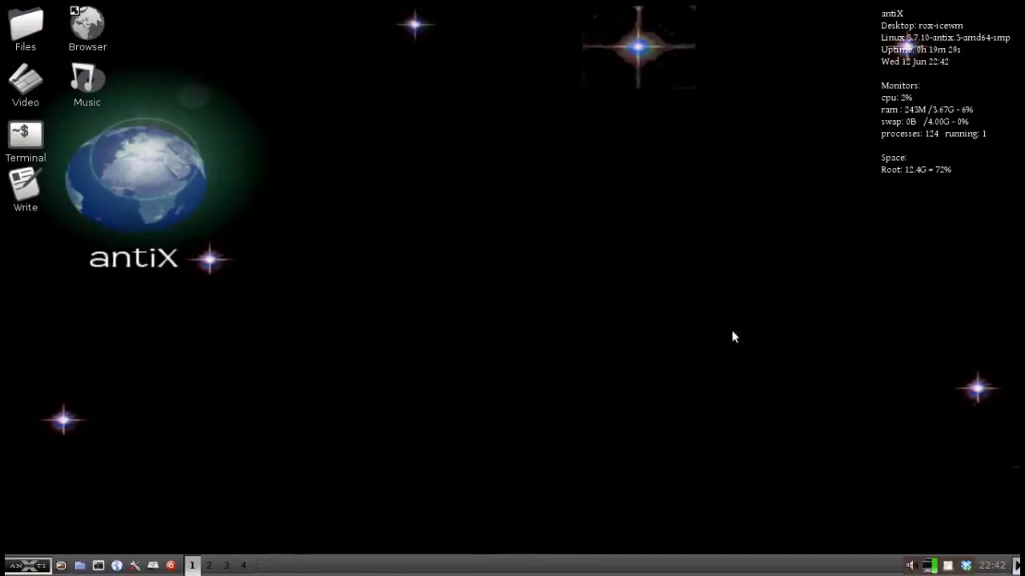
right_click(967, 567)
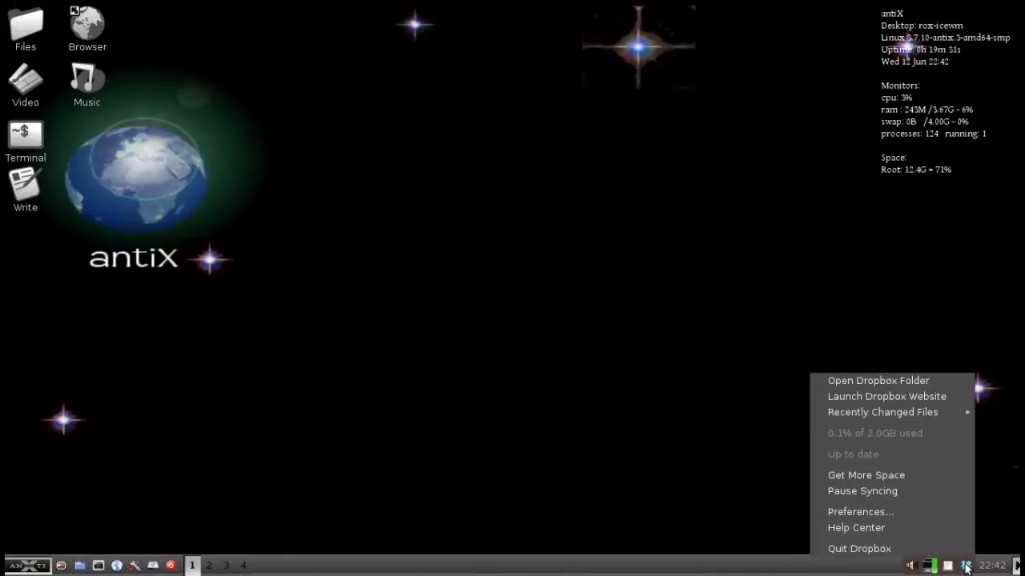
mouse_move(919, 417)
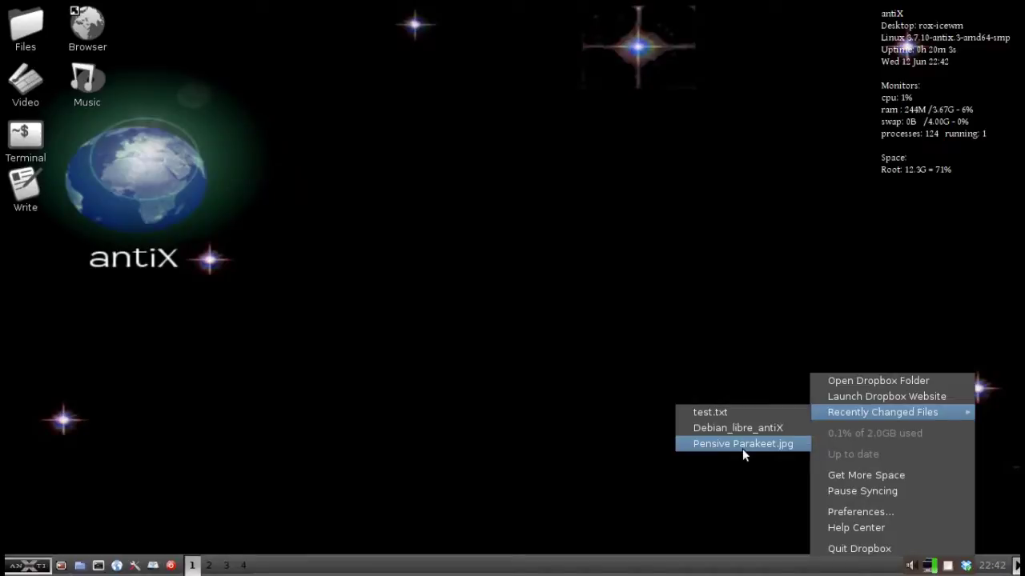
left_click(743, 449)
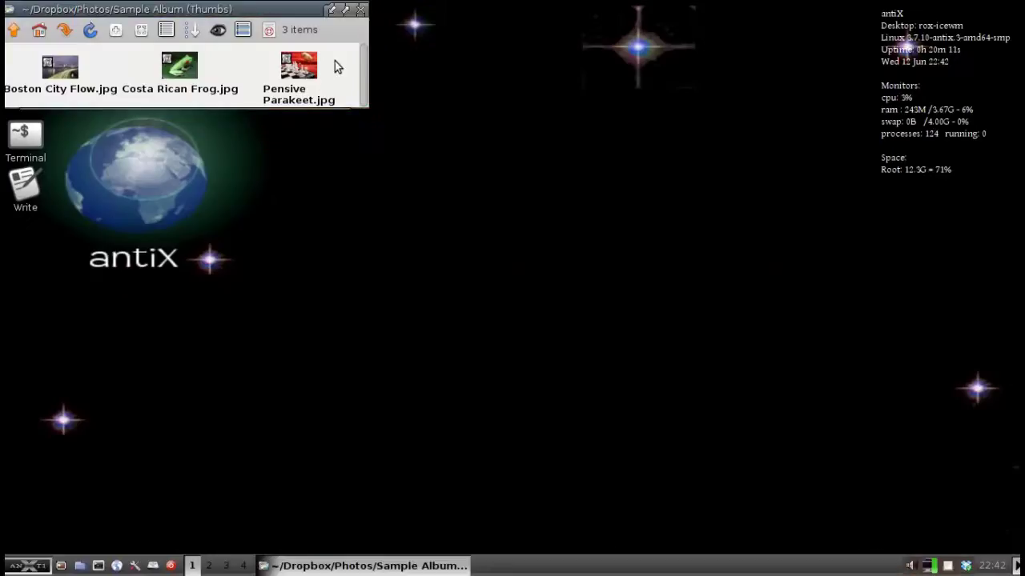
left_click(365, 19)
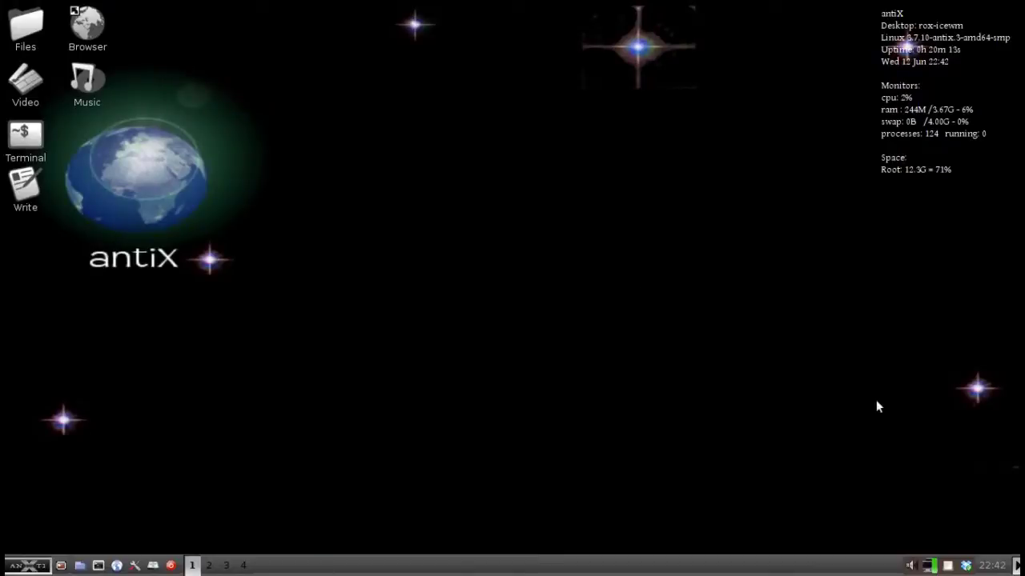
left_click(965, 565)
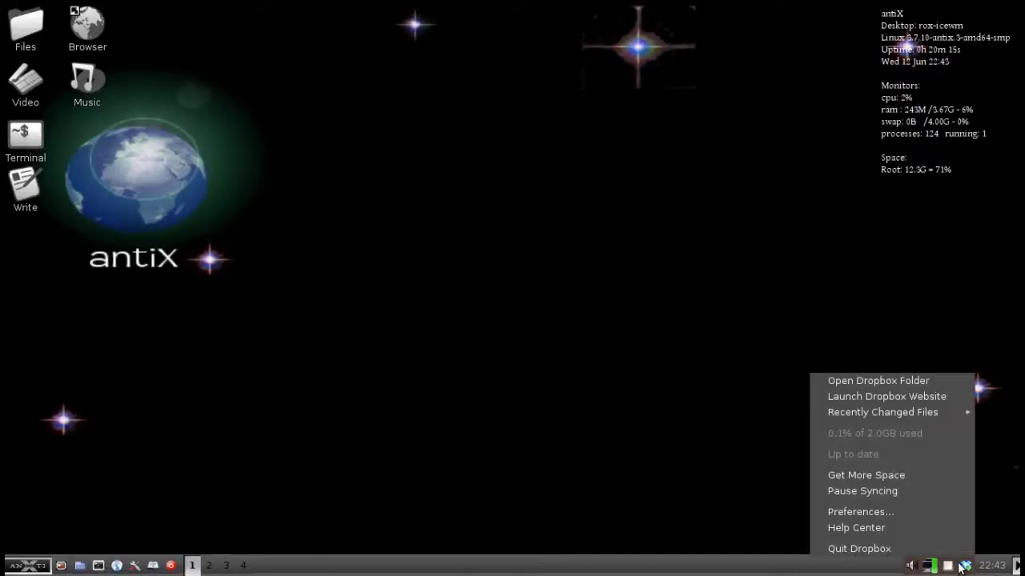
left_click(910, 514)
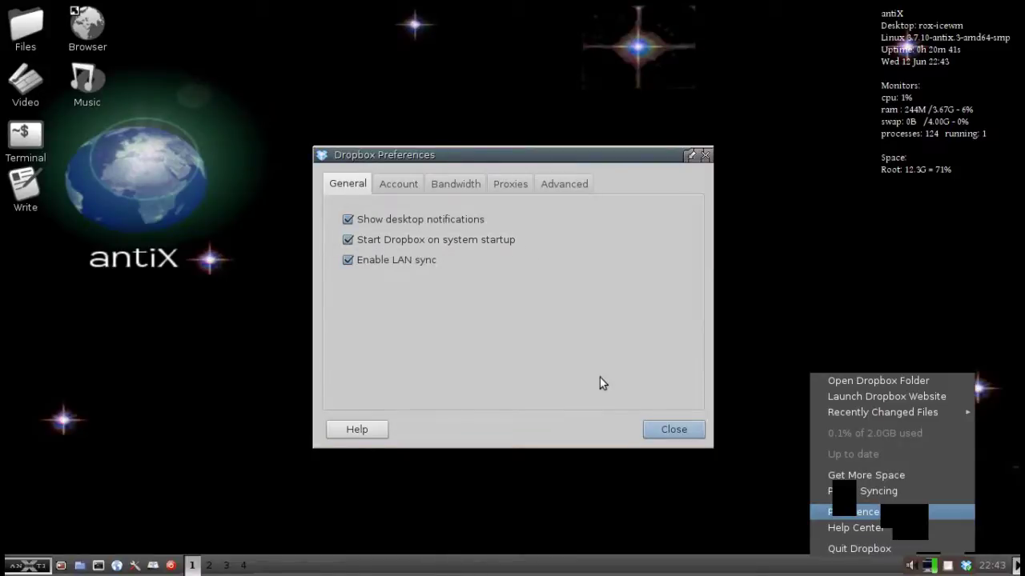
left_click(666, 429)
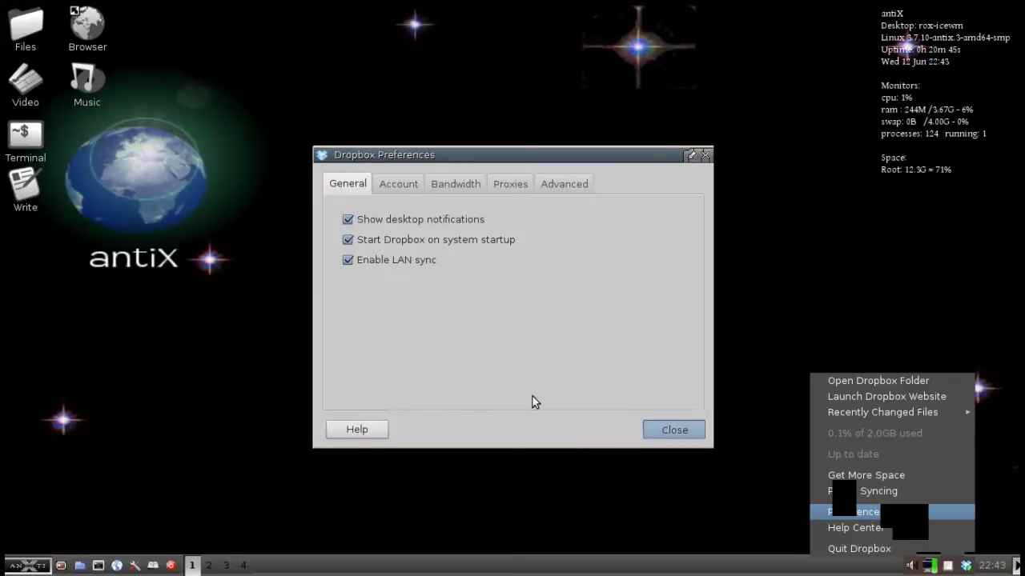
Open the IceWM startup file in Geany through the antiX Control Center's IceWM settings.
left_click(135, 566)
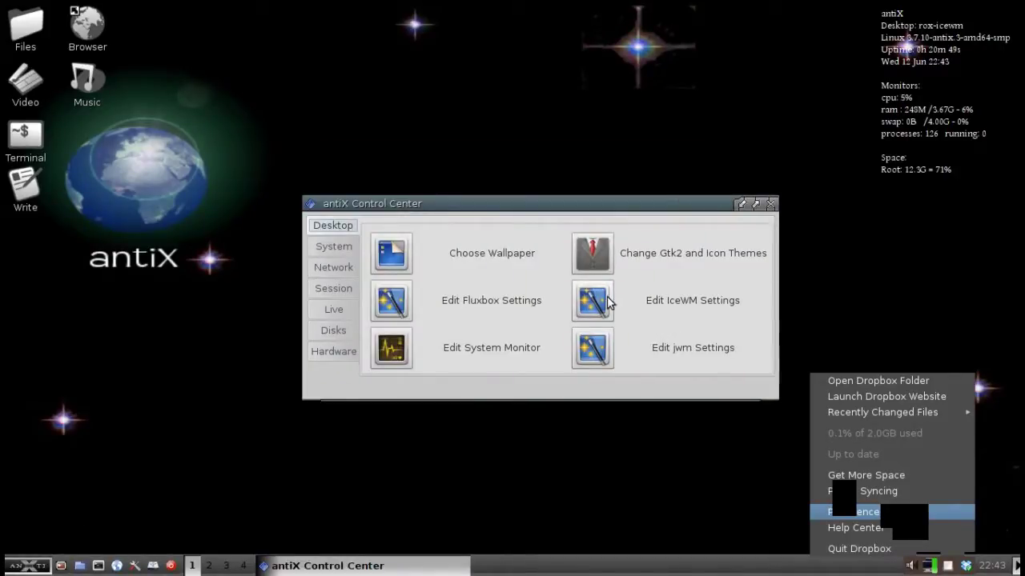
left_click(592, 300)
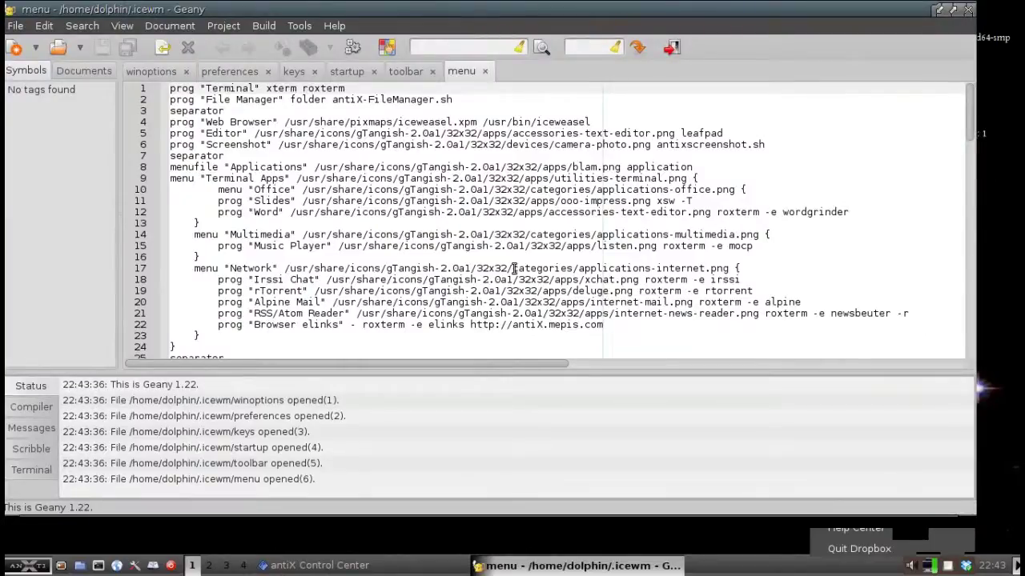
left_click(349, 74)
Append 'dropbox start' to the end of the startup file, save, and close Geany and Control Center.
key("ctrl+End")
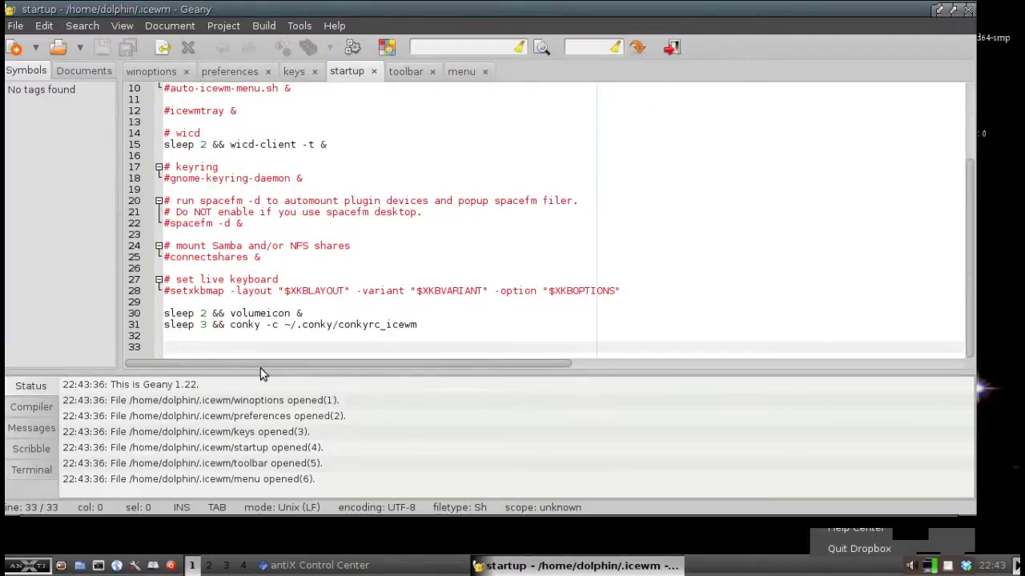
type("dropbox start")
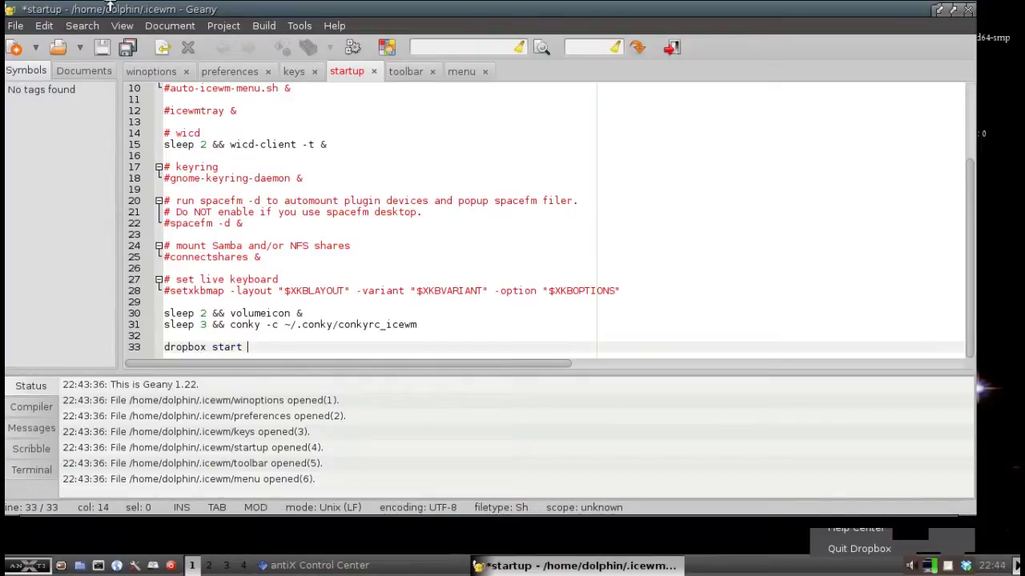
left_click(132, 48)
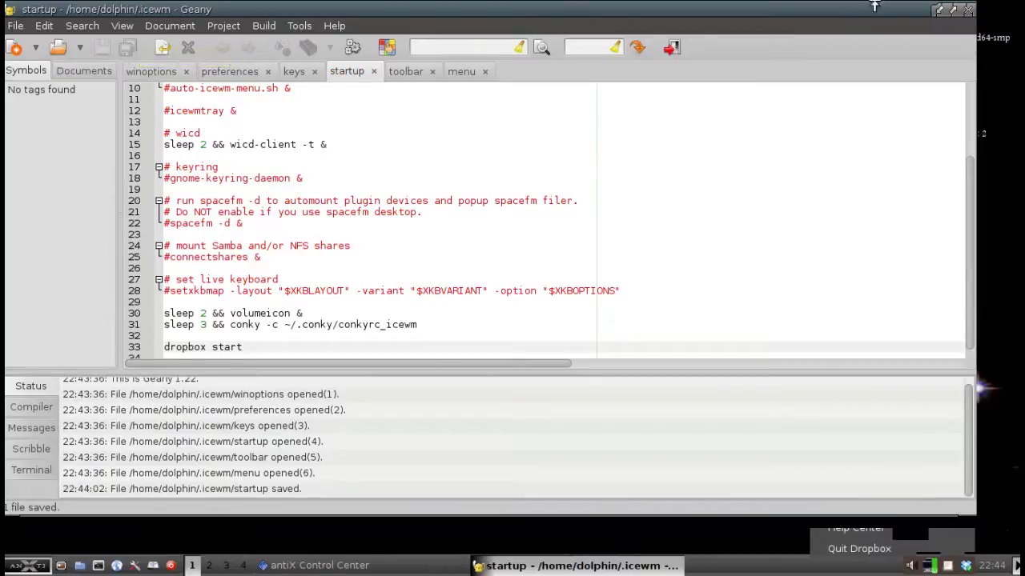
left_click(970, 10)
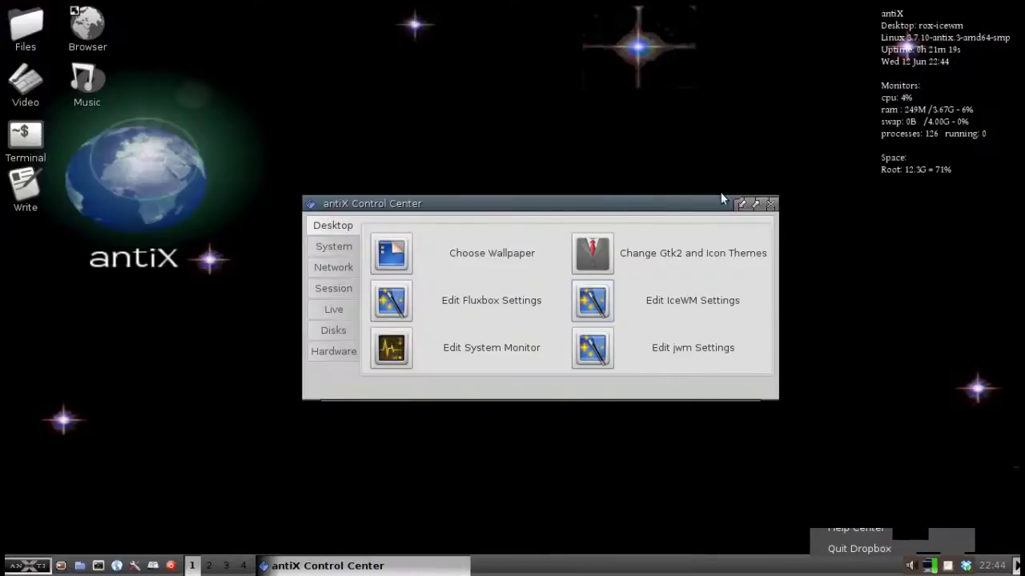
left_click(770, 206)
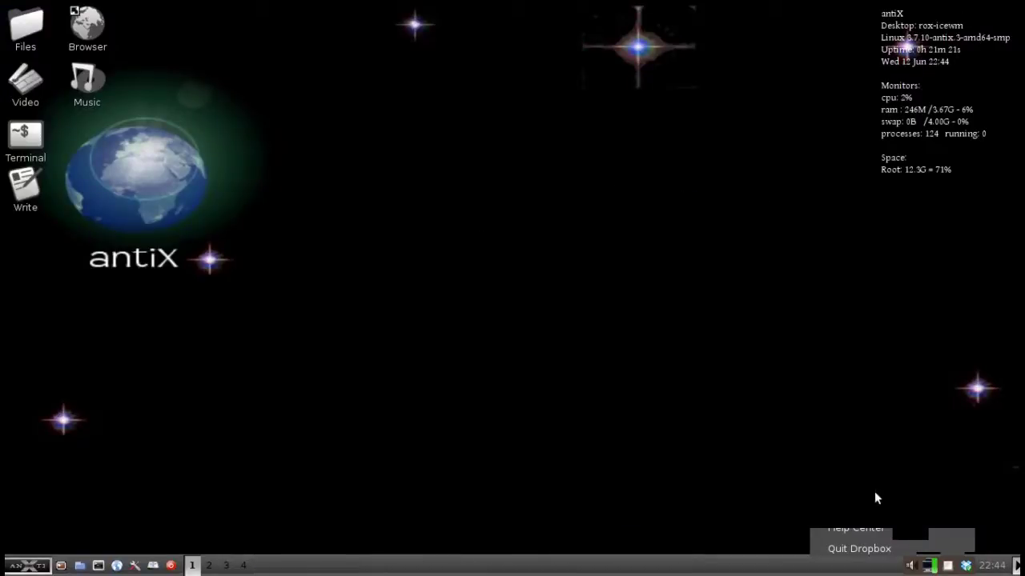